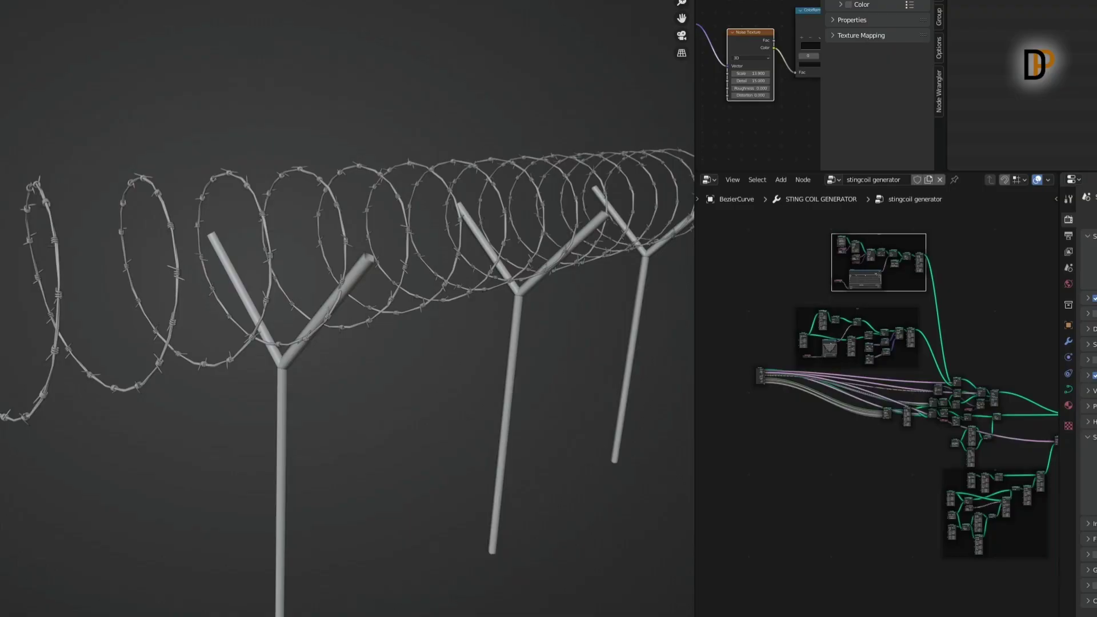
Enter edit mode on the tangled wire curve and draw a freehand strand along the lower part of the tangle
{"action": "middle_click_drag", "start_coordinate": [320, 366], "coordinate": [434, 371]}
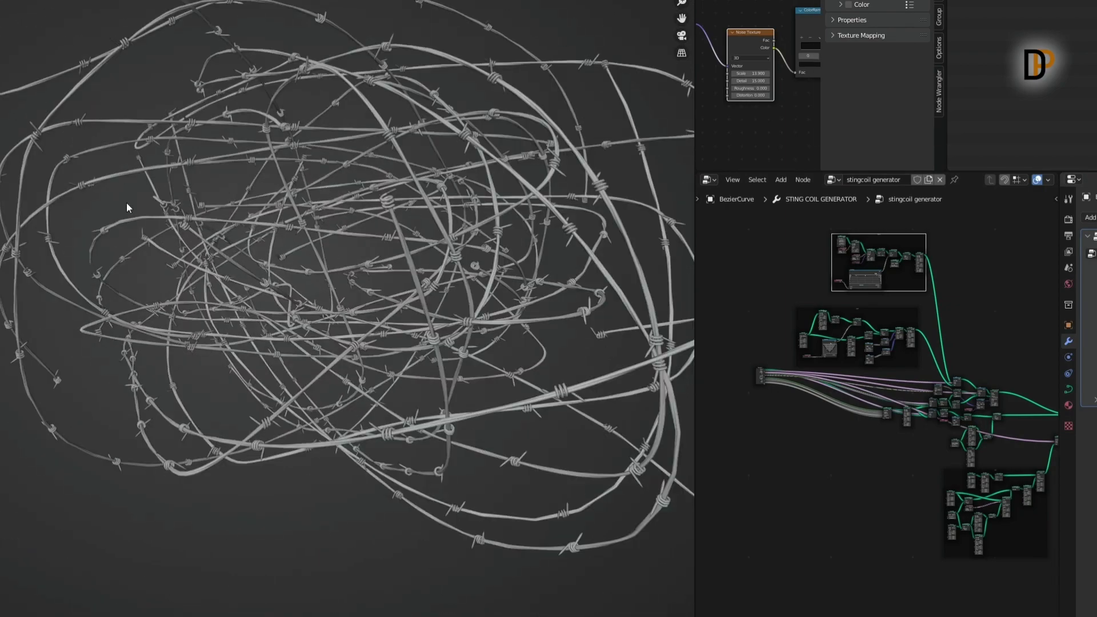
{"action": "key", "text": "Tab"}
{"action": "left_click_drag", "start_coordinate": [5, 470], "coordinate": [400, 504]}
{"action": "scroll", "coordinate": [330, 281], "scroll_direction": "down", "scroll_amount": 1}
{"action": "middle_click_drag", "start_coordinate": [343, 446], "coordinate": [362, 406]}
{"action": "scroll", "coordinate": [49, 237], "scroll_direction": "down", "scroll_amount": 3}
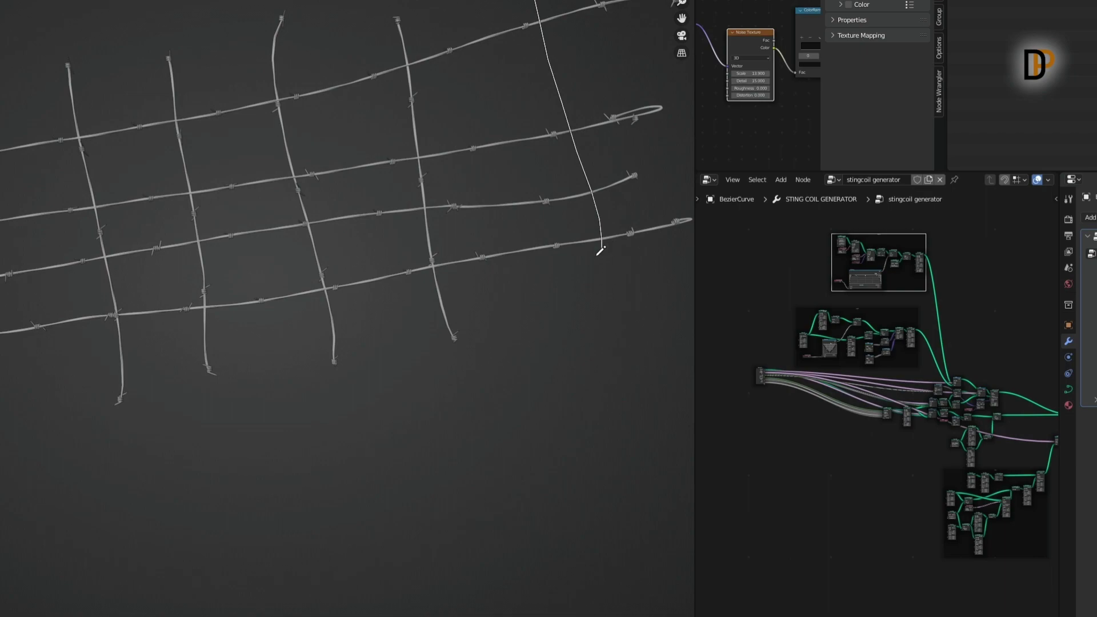
Finish the rightmost vertical strand of the barbed wire grid and draw small loops around two crossings on the lowest wire
{"action": "left_click_drag", "start_coordinate": [598, 253], "coordinate": [599, 249]}
{"action": "scroll", "coordinate": [375, 301], "scroll_direction": "up", "scroll_amount": 2}
{"action": "left_click_drag", "start_coordinate": [343, 255], "coordinate": [357, 265]}
{"action": "middle_click_drag", "start_coordinate": [375, 301], "coordinate": [390, 286], "text": "shift"}
{"action": "left_click_drag", "start_coordinate": [366, 234], "coordinate": [380, 248]}
{"action": "left_click_drag", "start_coordinate": [532, 218], "coordinate": [525, 227]}
{"action": "key", "text": "KP_5"}
{"action": "scroll", "coordinate": [427, 237], "scroll_direction": "down", "scroll_amount": 2}
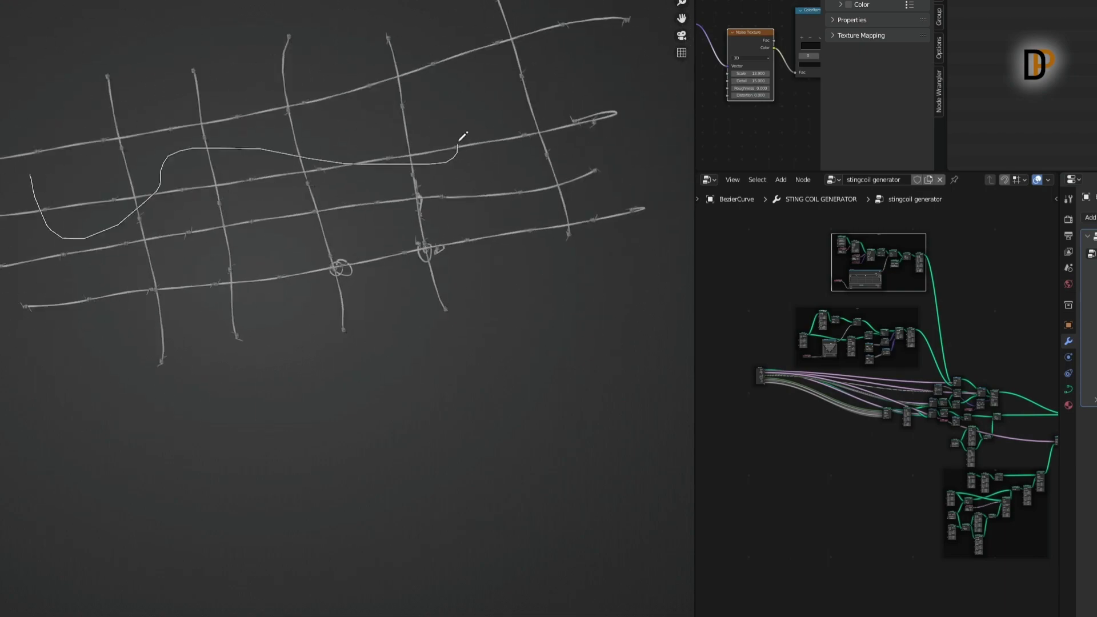
Draw a wavy freehand strand across the wire grid and add two more long strands
{"action": "left_click_drag", "start_coordinate": [458, 141], "coordinate": [474, 109]}
{"action": "mouse_move", "coordinate": [474, 109]}
{"action": "middle_mouse_down"}
{"action": "mouse_move", "coordinate": [532, 153]}
{"action": "mouse_move", "coordinate": [400, 240]}
{"action": "middle_mouse_up"}
{"action": "scroll", "coordinate": [532, 153], "scroll_direction": "up", "scroll_amount": 3}
{"action": "scroll", "coordinate": [343, 257], "scroll_direction": "down", "scroll_amount": 4}
{"action": "left_click_drag", "start_coordinate": [154, 318], "coordinate": [103, 516]}
{"action": "middle_click_drag", "start_coordinate": [103, 517], "coordinate": [249, 297]}
{"action": "left_click_drag", "start_coordinate": [250, 42], "coordinate": [710, 164]}
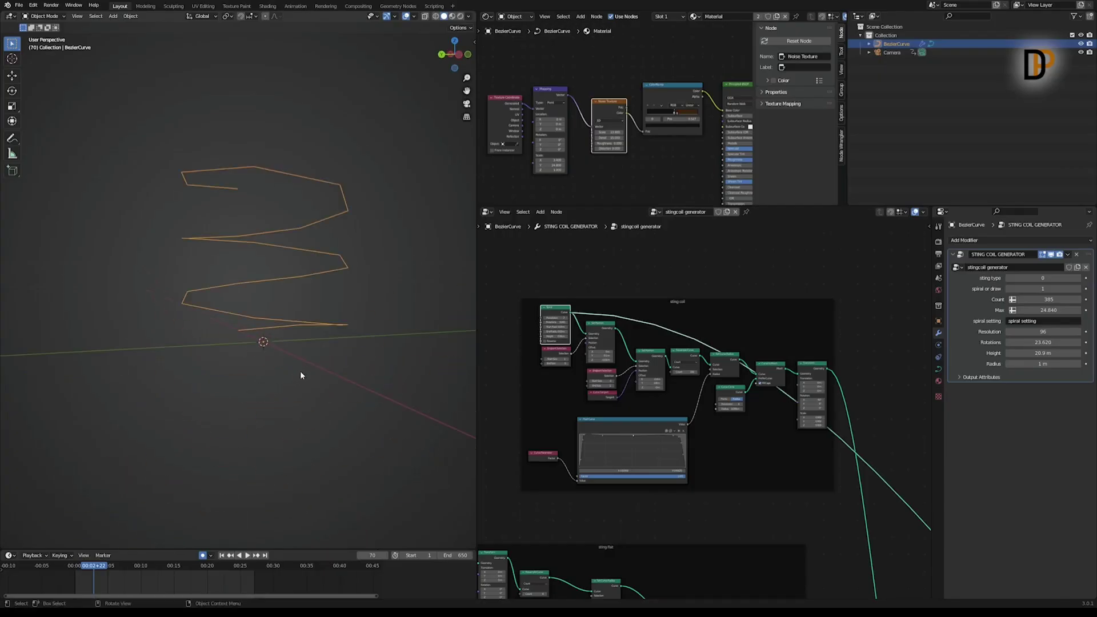
Reposition the Spiral node and its Endpoint Selection node slightly within the sting coil frame
{"action": "scroll", "coordinate": [619, 364], "scroll_direction": "up", "scroll_amount": 4}
{"action": "middle_click_drag", "start_coordinate": [619, 364], "coordinate": [648, 380]}
{"action": "left_click_drag", "start_coordinate": [594, 337], "coordinate": [585, 337]}
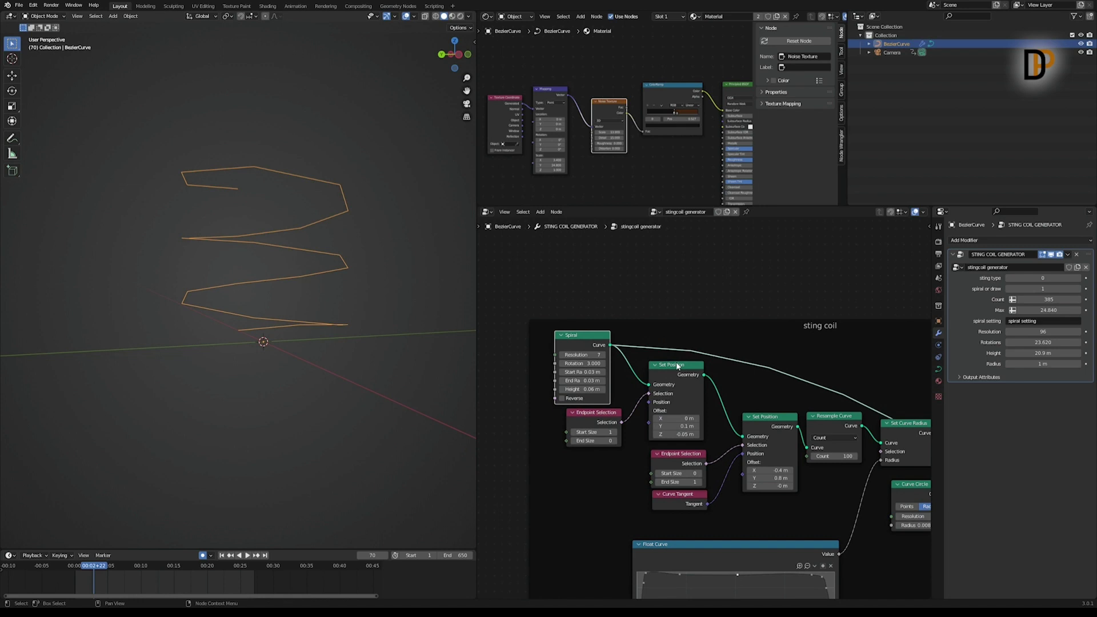
{"action": "middle_click_drag", "start_coordinate": [671, 368], "coordinate": [665, 360]}
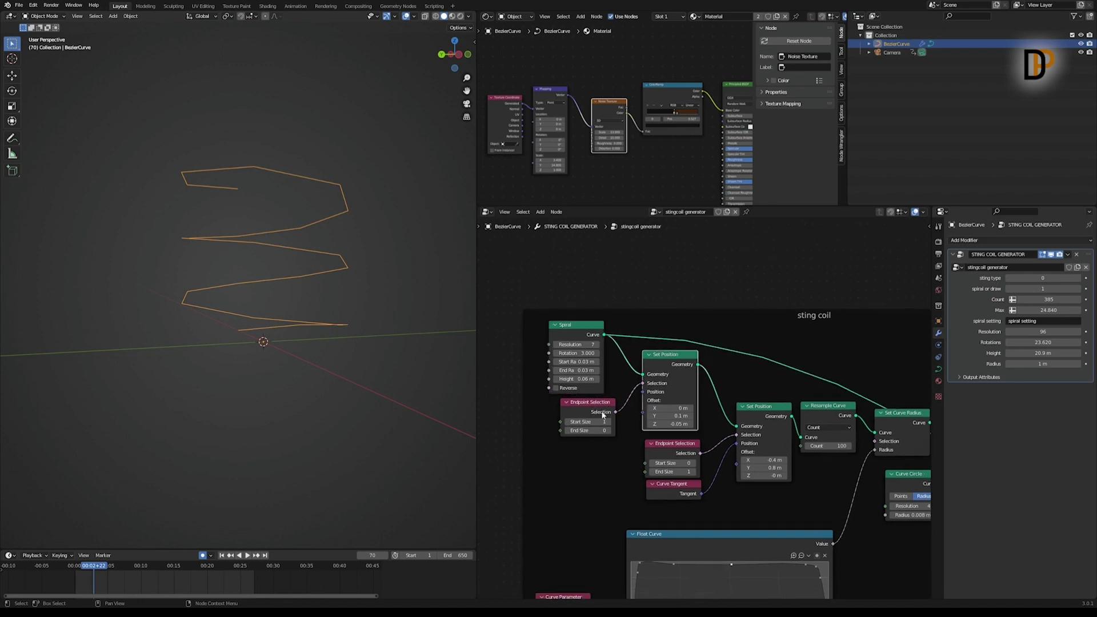
{"action": "mouse_move", "coordinate": [588, 335]}
{"action": "left_mouse_down"}
{"action": "mouse_move", "coordinate": [588, 345]}
{"action": "mouse_move", "coordinate": [588, 320]}
{"action": "left_mouse_up"}
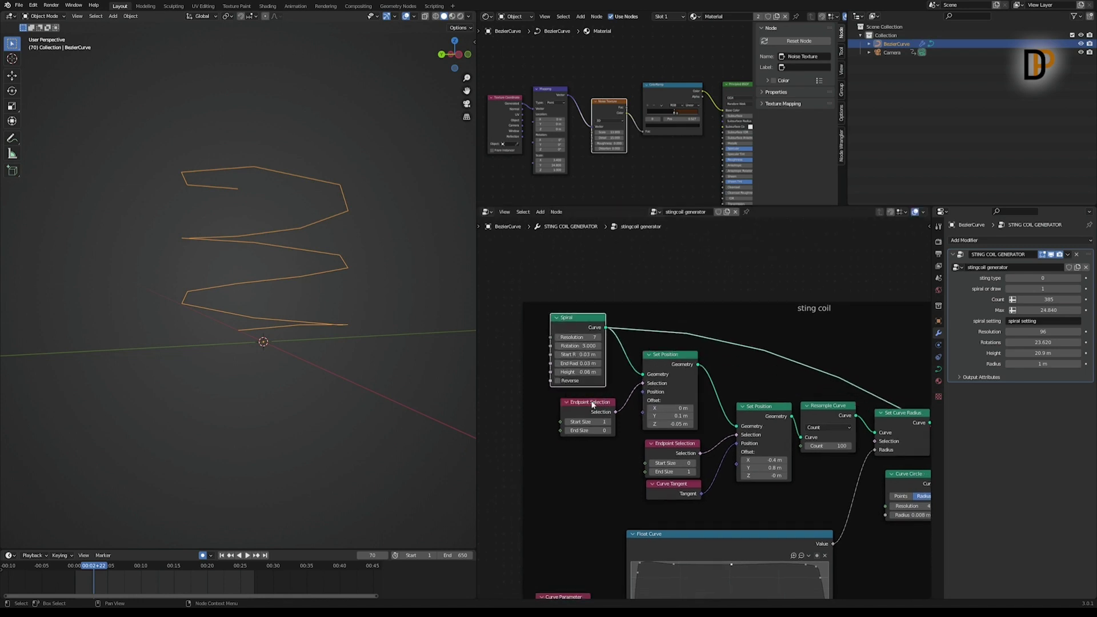
{"action": "left_click_drag", "start_coordinate": [594, 404], "coordinate": [591, 407]}
Preview the outputs of the first and second Set Position nodes to examine how the spiral's two end points are extended
{"action": "left_click", "coordinate": [677, 362]}
{"action": "left_click", "coordinate": [677, 361], "text": "ctrl+shift"}
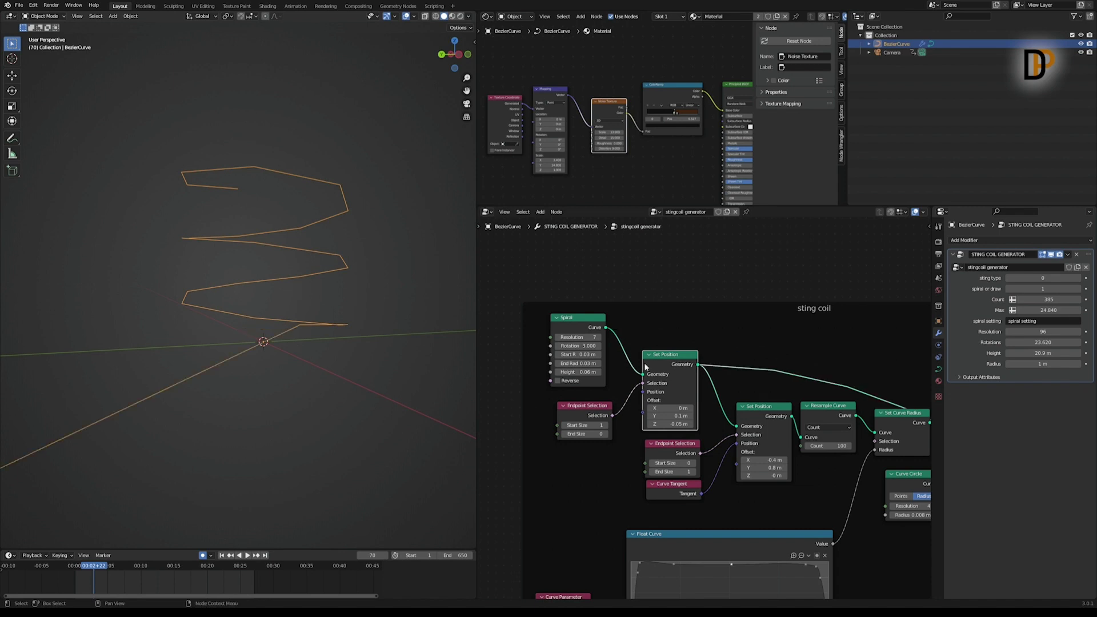
{"action": "scroll", "coordinate": [238, 345], "scroll_direction": "down", "scroll_amount": 6}
{"action": "middle_click_drag", "start_coordinate": [240, 347], "coordinate": [250, 358]}
{"action": "scroll", "coordinate": [249, 357], "scroll_direction": "up", "scroll_amount": 2}
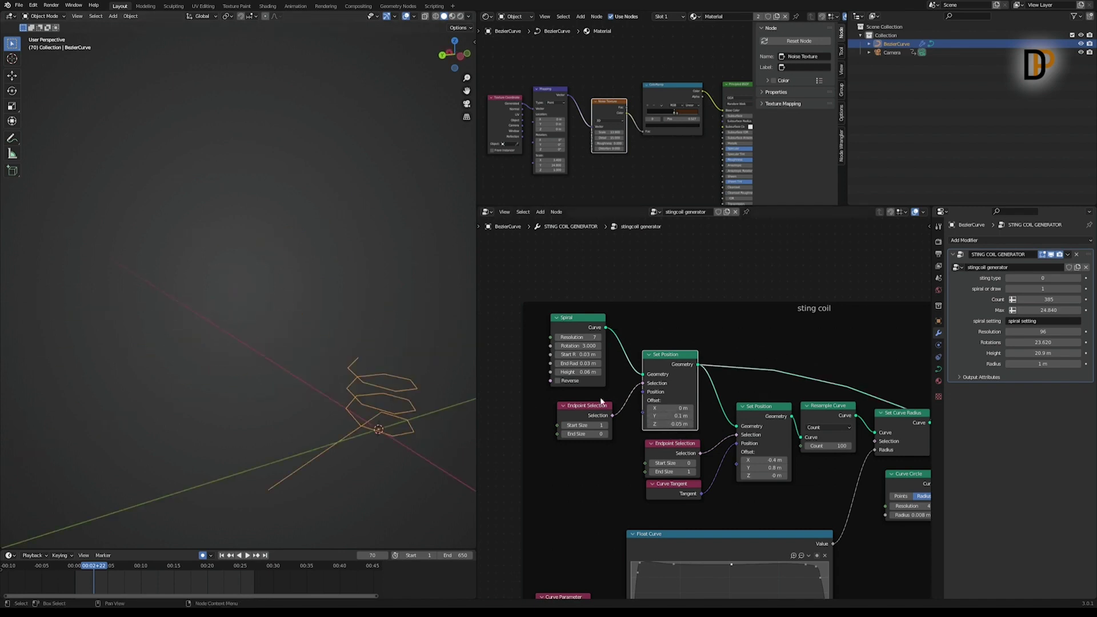
{"action": "middle_click_drag", "start_coordinate": [409, 432], "coordinate": [398, 412]}
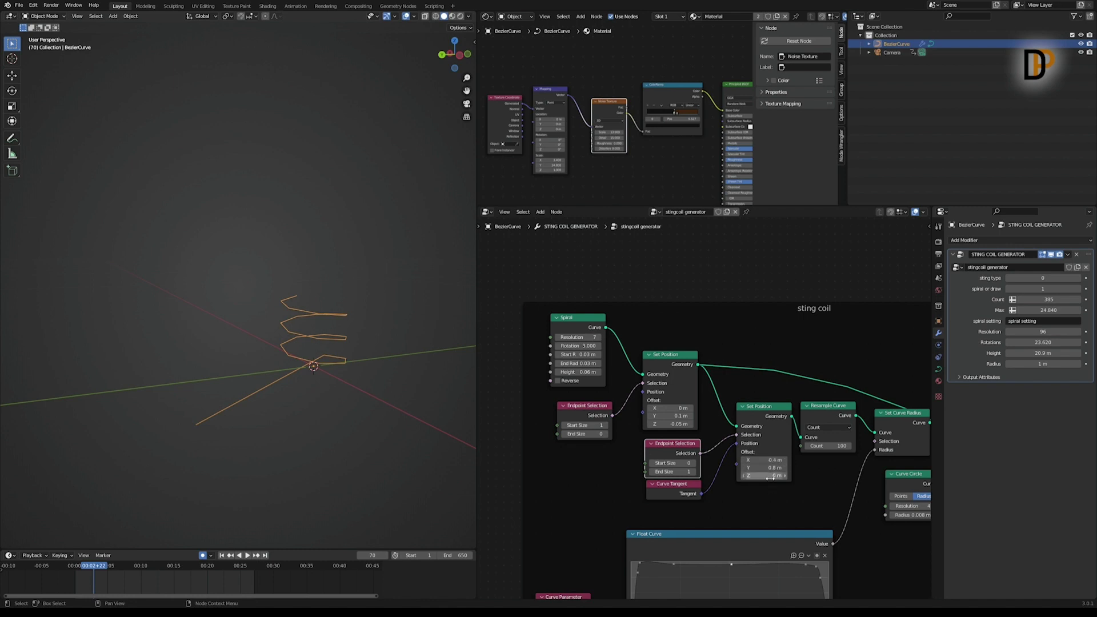
{"action": "left_click_drag", "start_coordinate": [776, 411], "coordinate": [770, 409]}
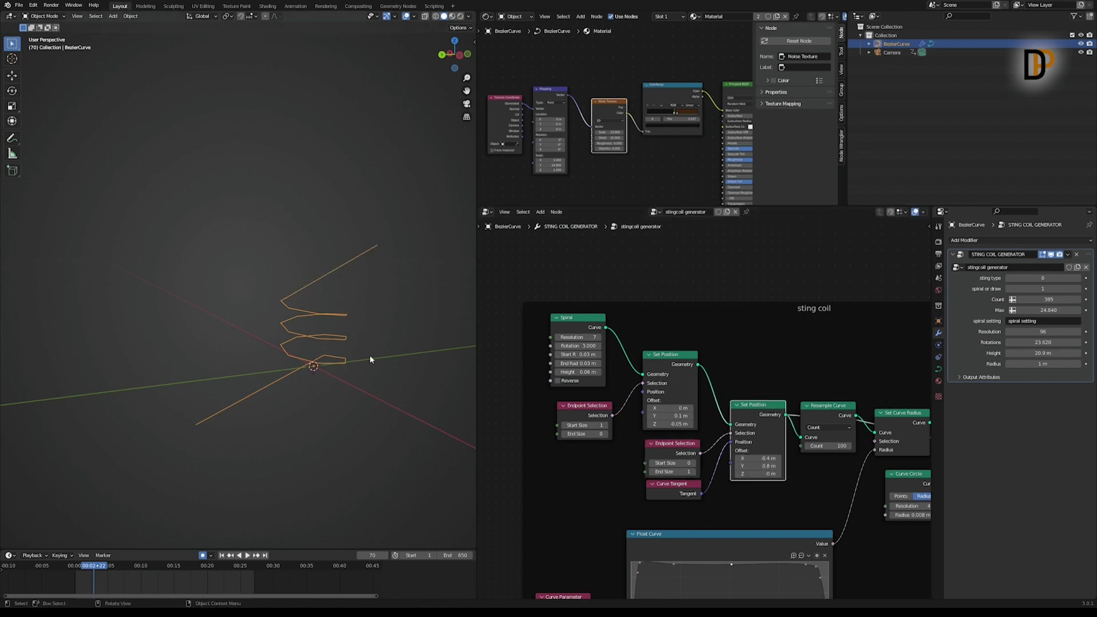
{"action": "middle_click_drag", "start_coordinate": [370, 359], "coordinate": [333, 360]}
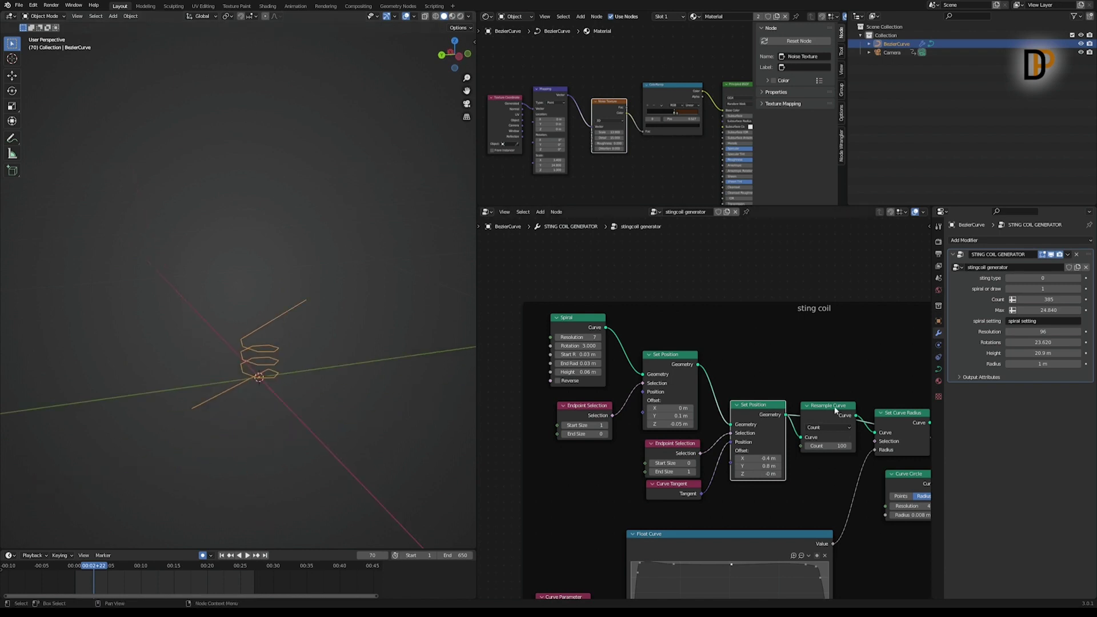
Preview the Resample Curve node's output in the sting coil frame and set its Count to 45
{"action": "middle_click_drag", "start_coordinate": [835, 409], "coordinate": [758, 380]}
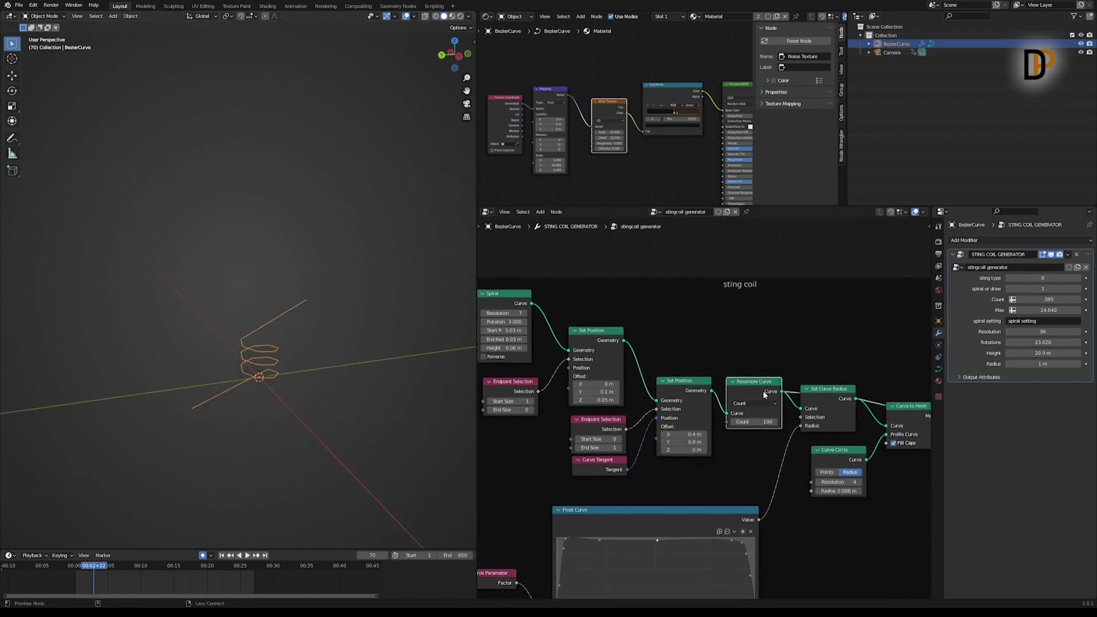
{"action": "scroll", "coordinate": [306, 364], "scroll_direction": "up", "scroll_amount": 7}
{"action": "scroll", "coordinate": [306, 362], "scroll_direction": "down", "scroll_amount": 4}
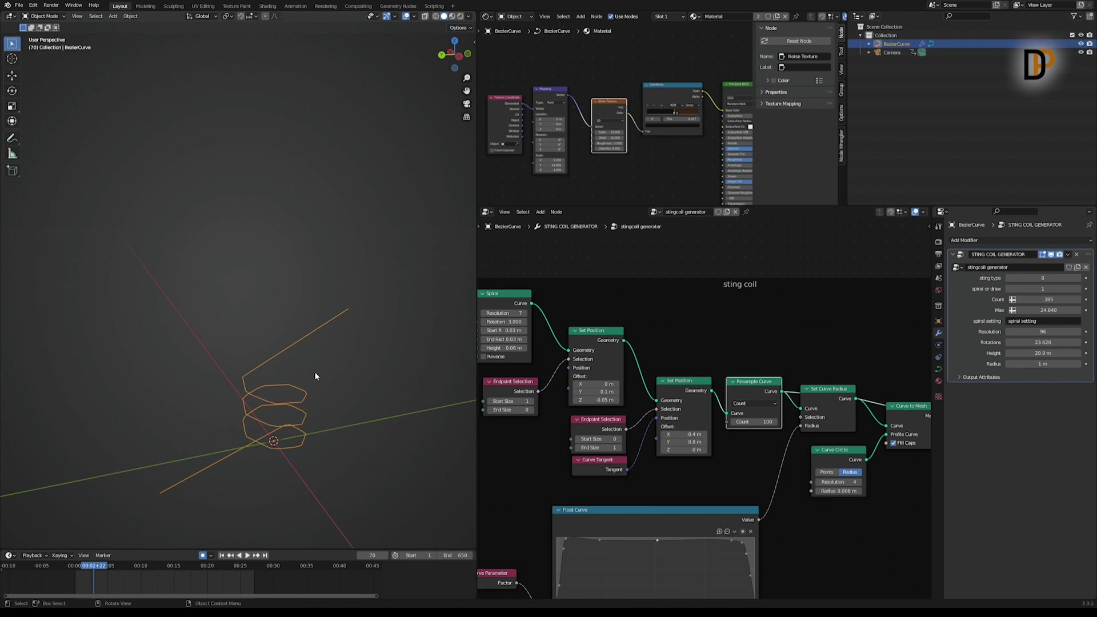
{"action": "left_click_drag", "start_coordinate": [758, 422], "coordinate": [729, 422]}
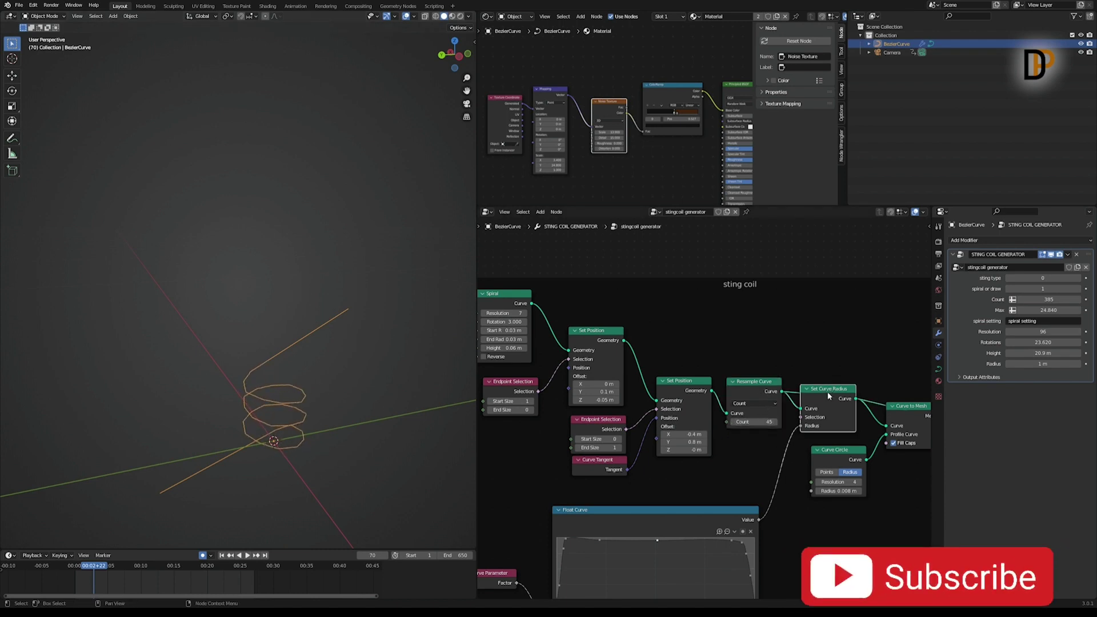
Preview the sting coil's Curve to Mesh output and examine the thickened coil with its pointed ends
{"action": "middle_click_drag", "start_coordinate": [823, 359], "coordinate": [772, 325]}
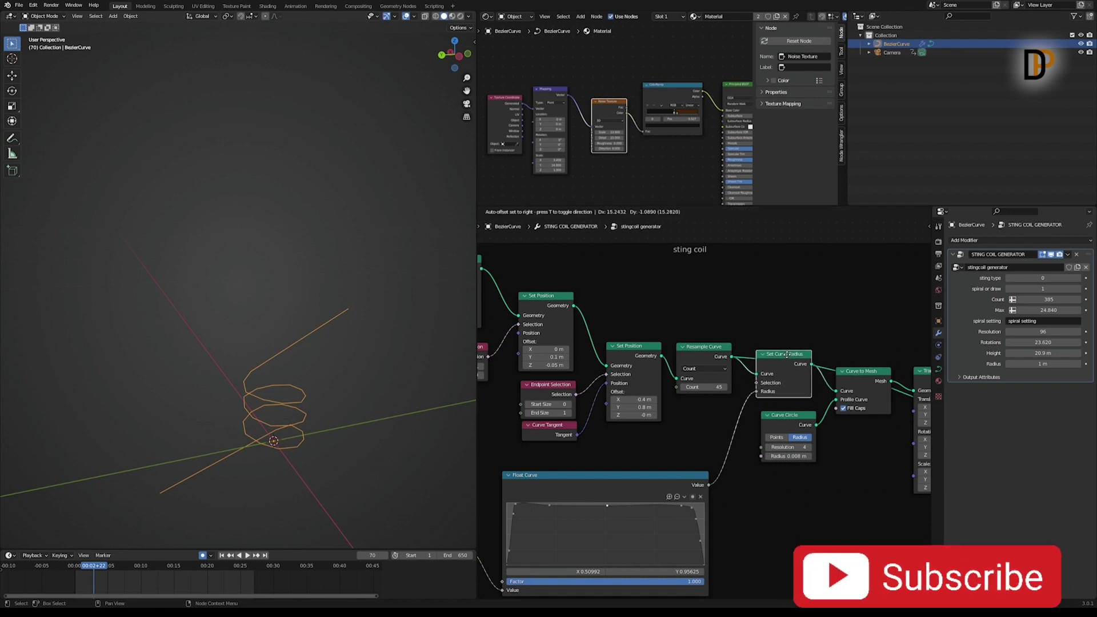
{"action": "middle_click_drag", "start_coordinate": [789, 424], "coordinate": [749, 394]}
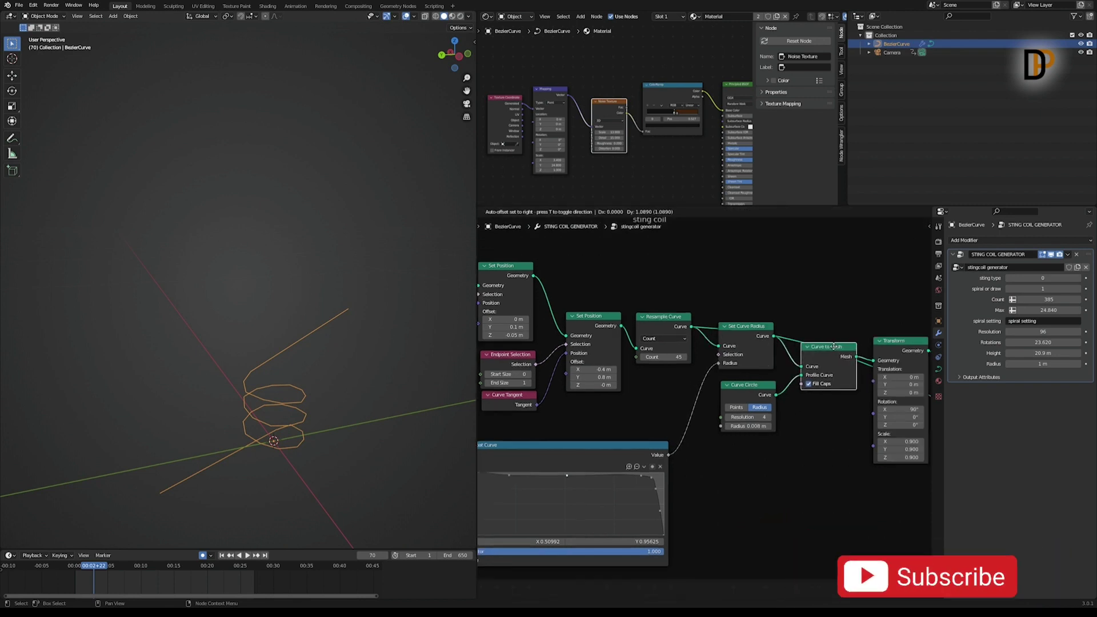
{"action": "left_click_drag", "start_coordinate": [834, 349], "coordinate": [832, 349]}
{"action": "left_click", "coordinate": [748, 388]}
{"action": "left_click", "coordinate": [816, 362], "text": "ctrl+shift"}
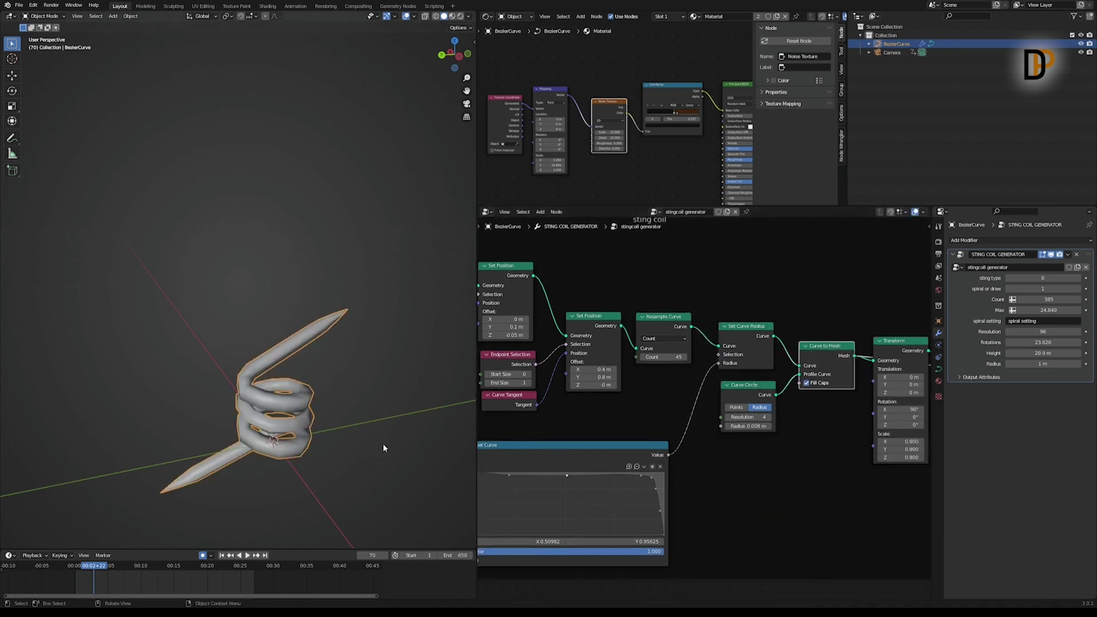
{"action": "scroll", "coordinate": [383, 443], "scroll_direction": "up", "scroll_amount": 4}
{"action": "middle_click_drag", "start_coordinate": [383, 443], "coordinate": [346, 436]}
Reposition the Set Curve Radius and Float Curve nodes slightly in the sting coil frame
{"action": "middle_click_drag", "start_coordinate": [751, 352], "coordinate": [745, 342]}
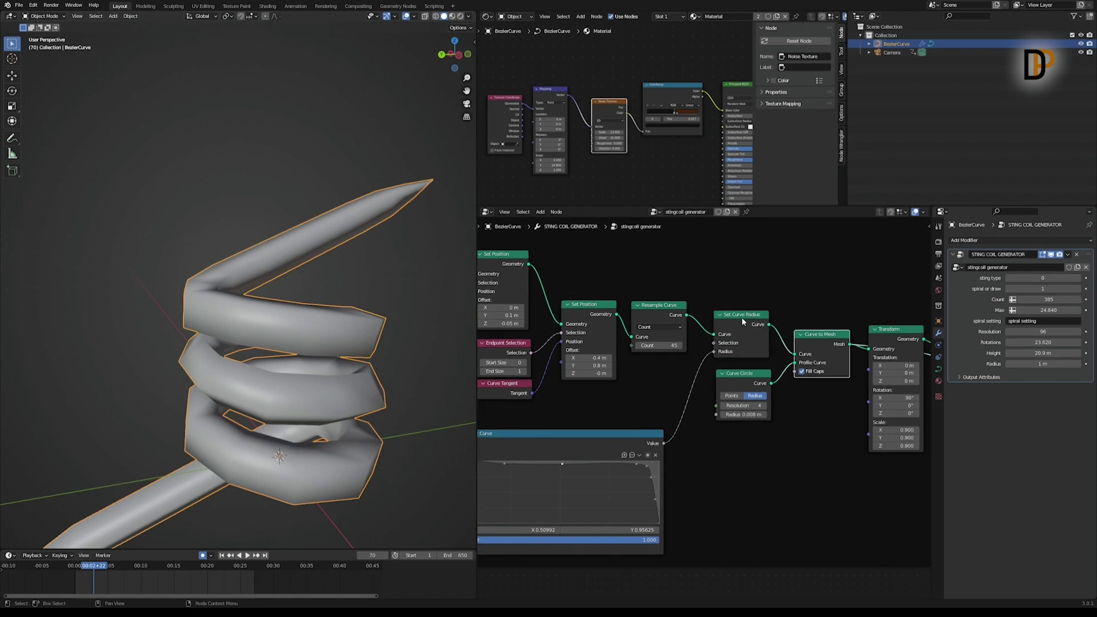
{"action": "left_click_drag", "start_coordinate": [741, 318], "coordinate": [741, 314]}
{"action": "middle_click_drag", "start_coordinate": [661, 402], "coordinate": [706, 377]}
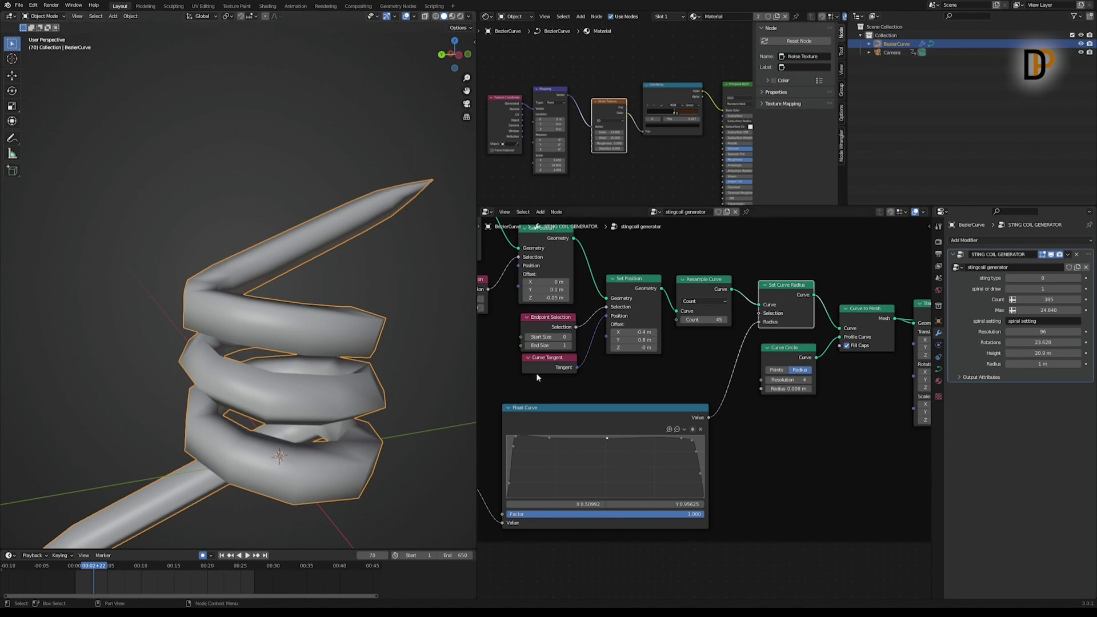
{"action": "left_click_drag", "start_coordinate": [671, 327], "coordinate": [677, 339]}
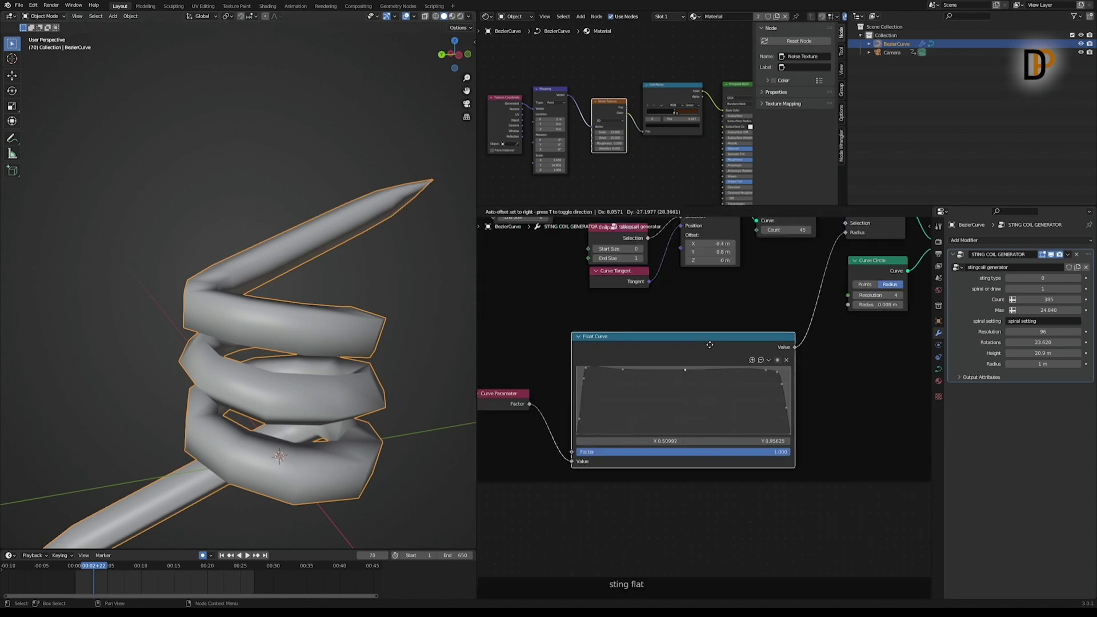
{"action": "middle_click_drag", "start_coordinate": [715, 316], "coordinate": [741, 353]}
{"action": "left_click_drag", "start_coordinate": [671, 376], "coordinate": [679, 368]}
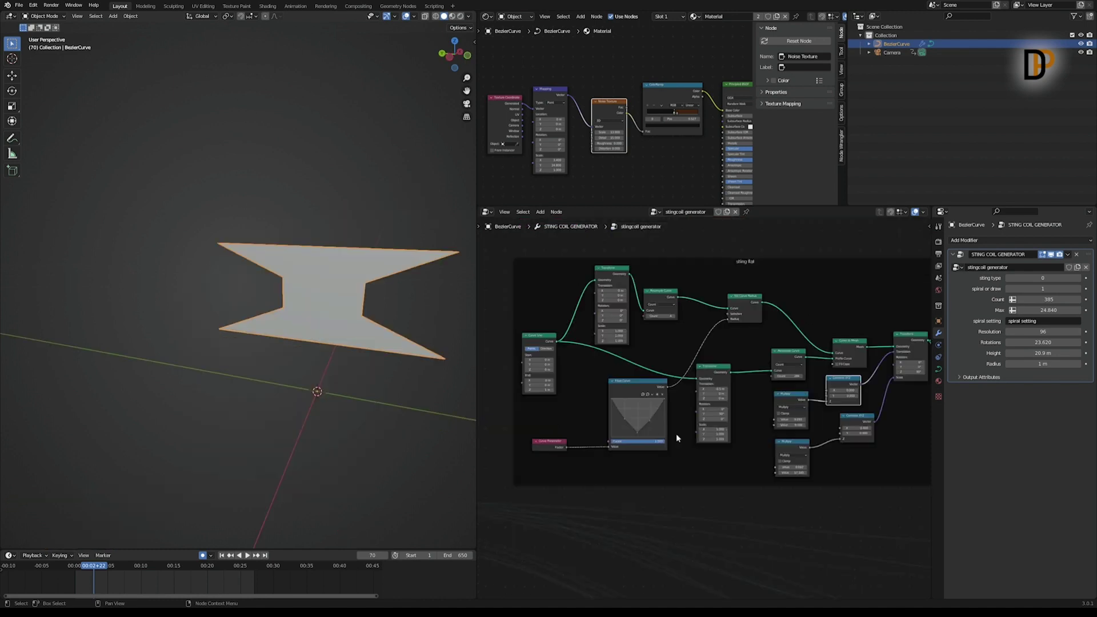
Examine the flat sting shape and preview the Curve Line node's output in the sting flat frame
{"action": "mouse_move", "coordinate": [677, 433]}
{"action": "middle_mouse_down"}
{"action": "mouse_move", "coordinate": [646, 423]}
{"action": "mouse_move", "coordinate": [684, 447]}
{"action": "middle_mouse_up"}
{"action": "middle_click_drag", "start_coordinate": [292, 277], "coordinate": [419, 321]}
{"action": "middle_click_drag", "start_coordinate": [541, 353], "coordinate": [559, 337]}
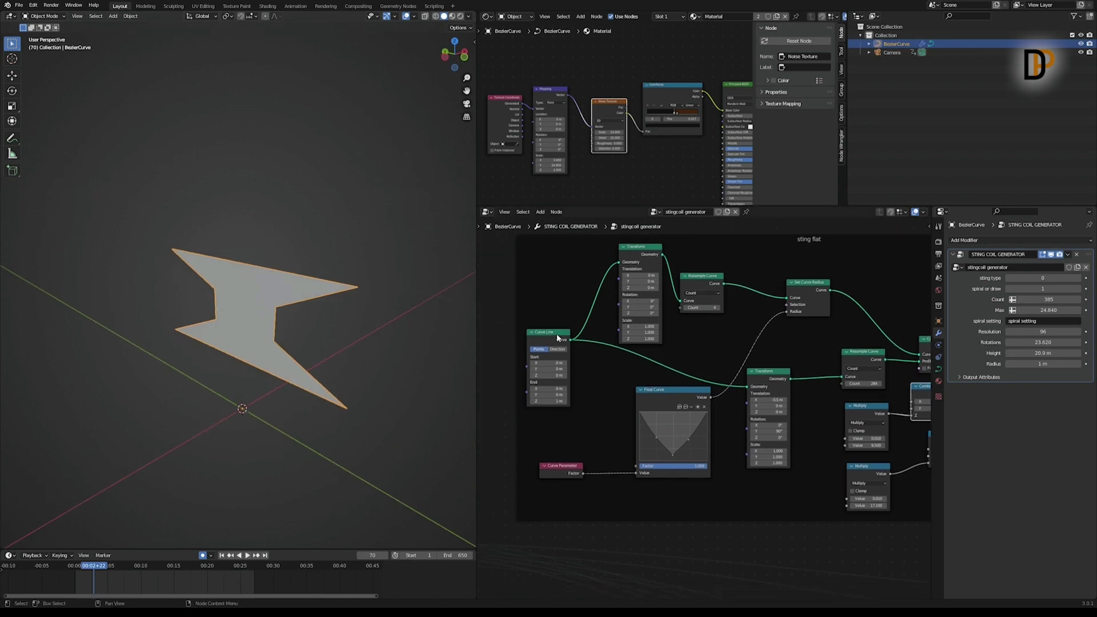
{"action": "left_click", "coordinate": [557, 338], "text": "ctrl+shift"}
{"action": "scroll", "coordinate": [742, 303], "scroll_direction": "up", "scroll_amount": 2}
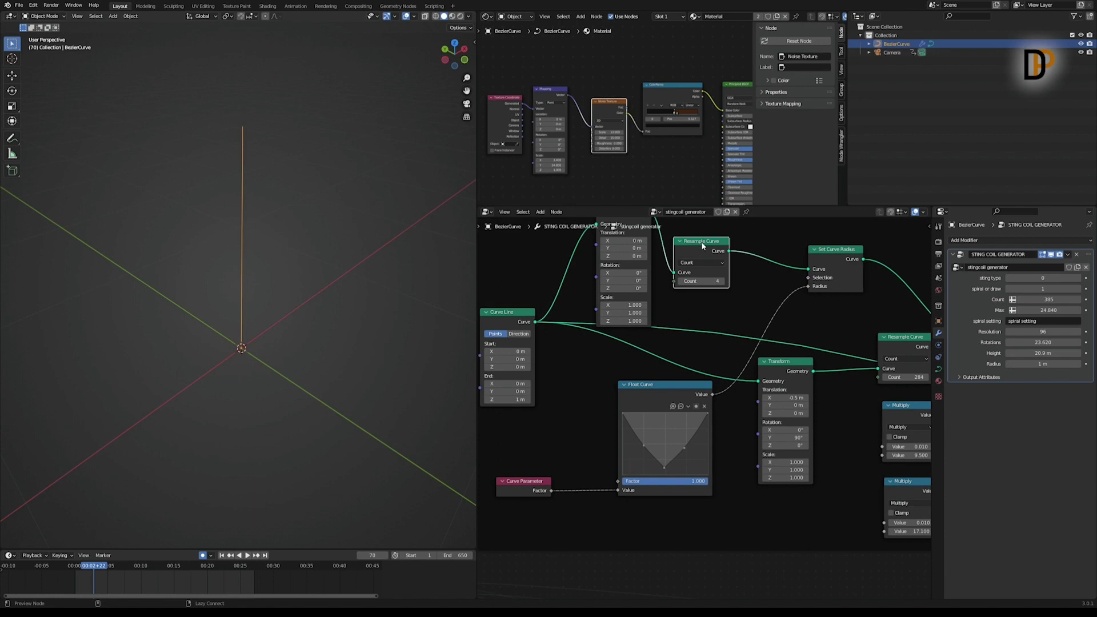
{"action": "middle_click_drag", "start_coordinate": [708, 257], "coordinate": [630, 319]}
Reposition the Curve to Mesh and Curve Line nodes slightly in the sting flat frame
{"action": "left_click_drag", "start_coordinate": [816, 341], "coordinate": [810, 331]}
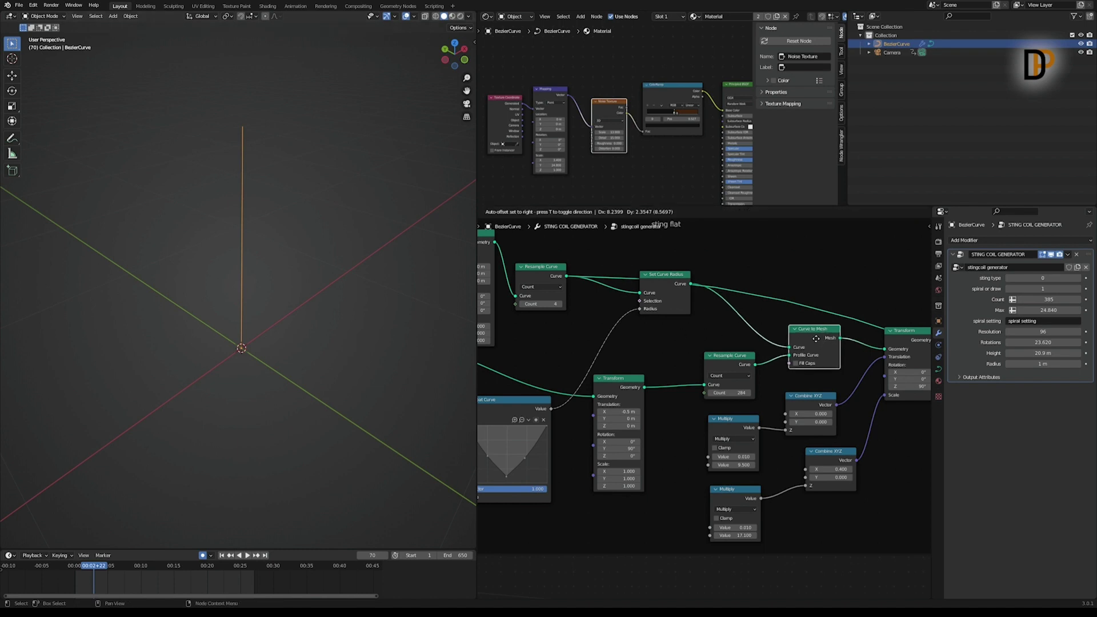
{"action": "middle_click_drag", "start_coordinate": [753, 361], "coordinate": [795, 345]}
{"action": "middle_click_drag", "start_coordinate": [681, 355], "coordinate": [771, 358]}
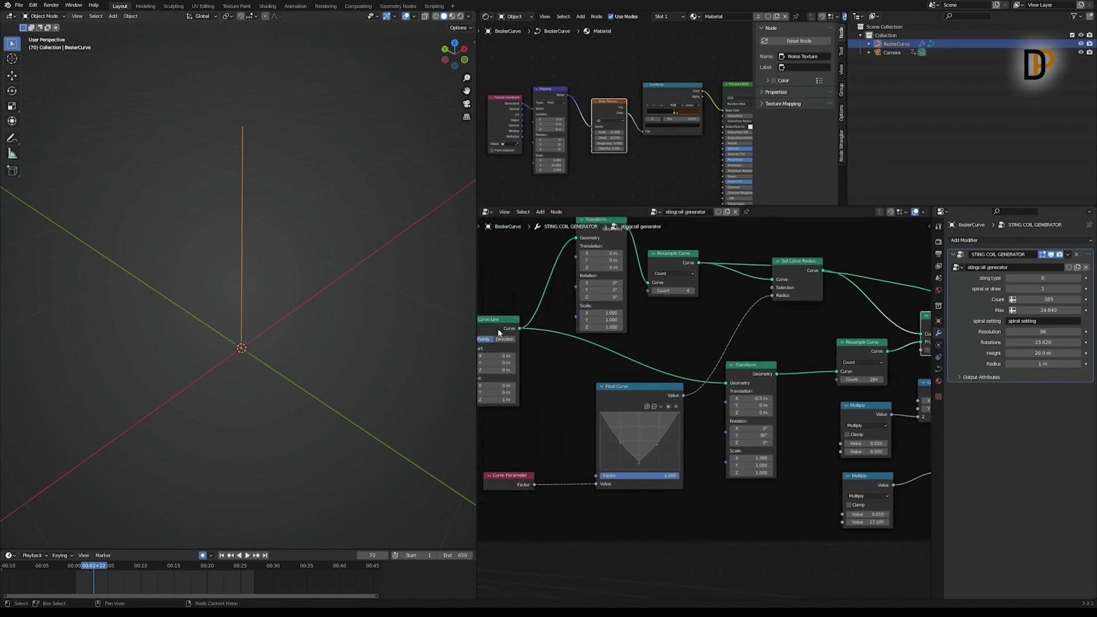
{"action": "left_click_drag", "start_coordinate": [494, 322], "coordinate": [505, 324]}
Move the lower Transform node in the sting flat frame closer to the Float Curve and preview its output
{"action": "middle_click_drag", "start_coordinate": [784, 359], "coordinate": [753, 341]}
{"action": "left_click", "coordinate": [721, 345]}
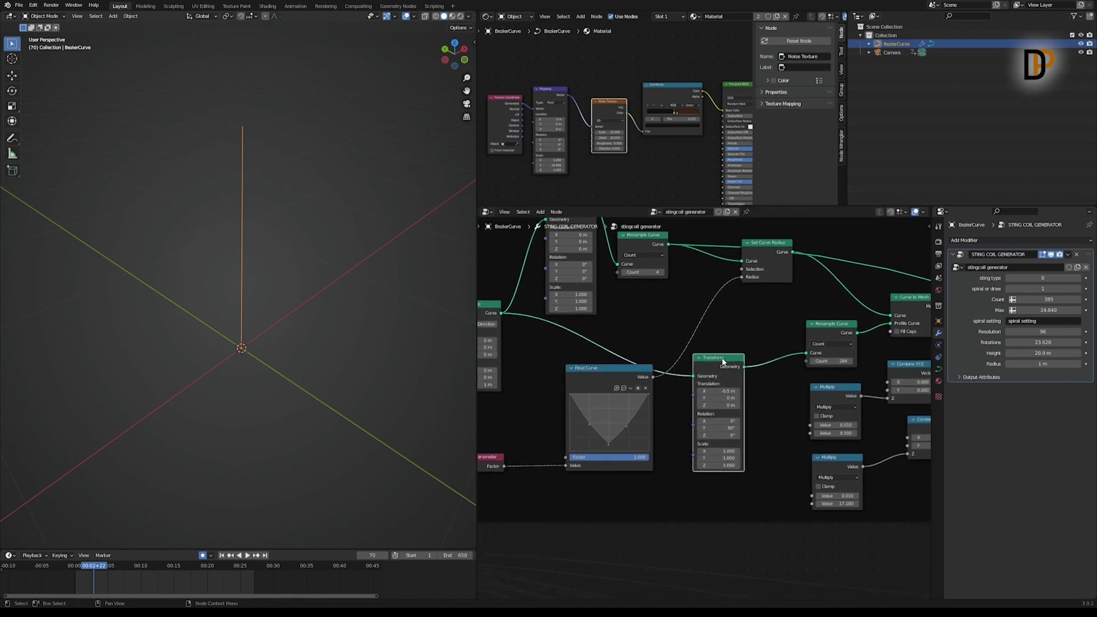
{"action": "left_click_drag", "start_coordinate": [724, 349], "coordinate": [714, 359]}
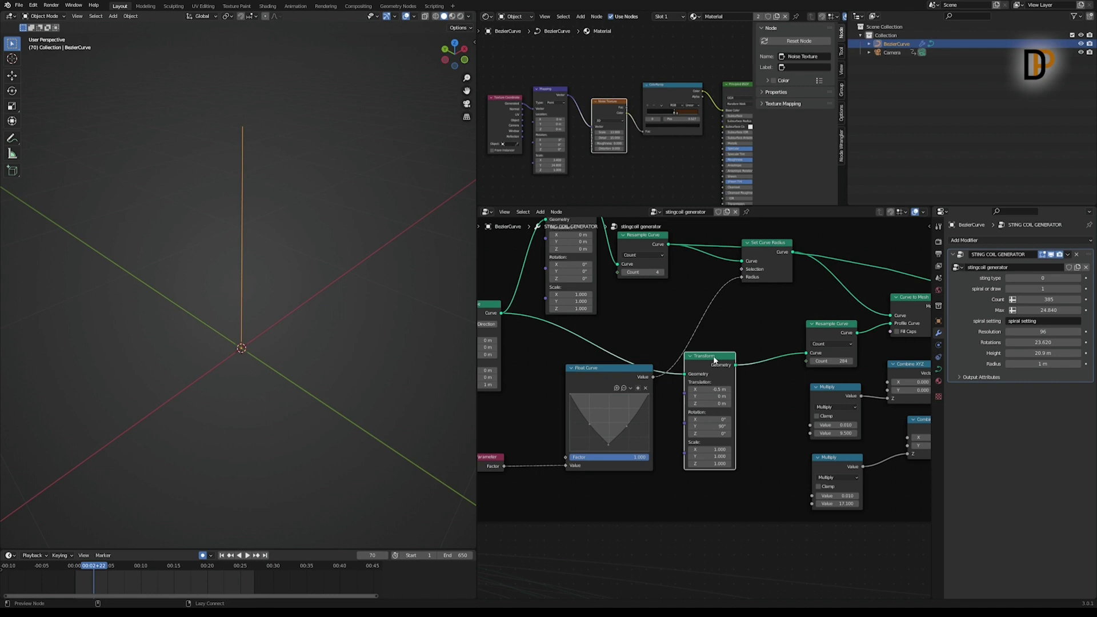
{"action": "left_click", "coordinate": [713, 358], "text": "ctrl+shift"}
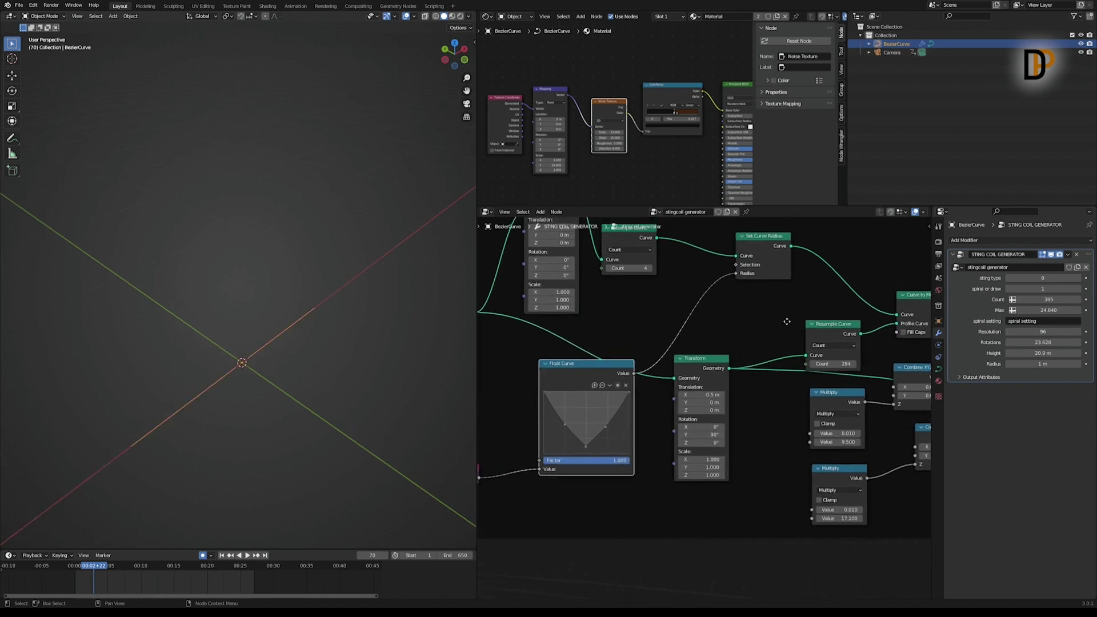
Rearrange the upper Resample Curve, Curve to Mesh, Set Curve Radius and Float Curve nodes within the sting flat frame
{"action": "middle_click_drag", "start_coordinate": [788, 318], "coordinate": [759, 376]}
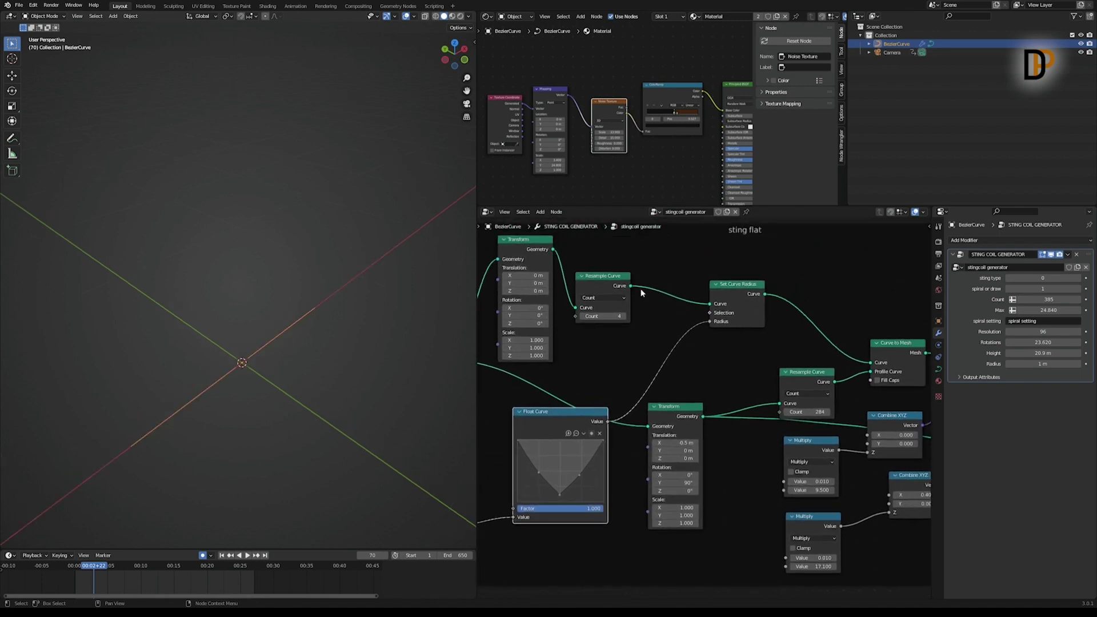
{"action": "left_click_drag", "start_coordinate": [617, 276], "coordinate": [638, 262]}
{"action": "left_click_drag", "start_coordinate": [897, 349], "coordinate": [895, 341]}
{"action": "left_click_drag", "start_coordinate": [729, 293], "coordinate": [739, 292]}
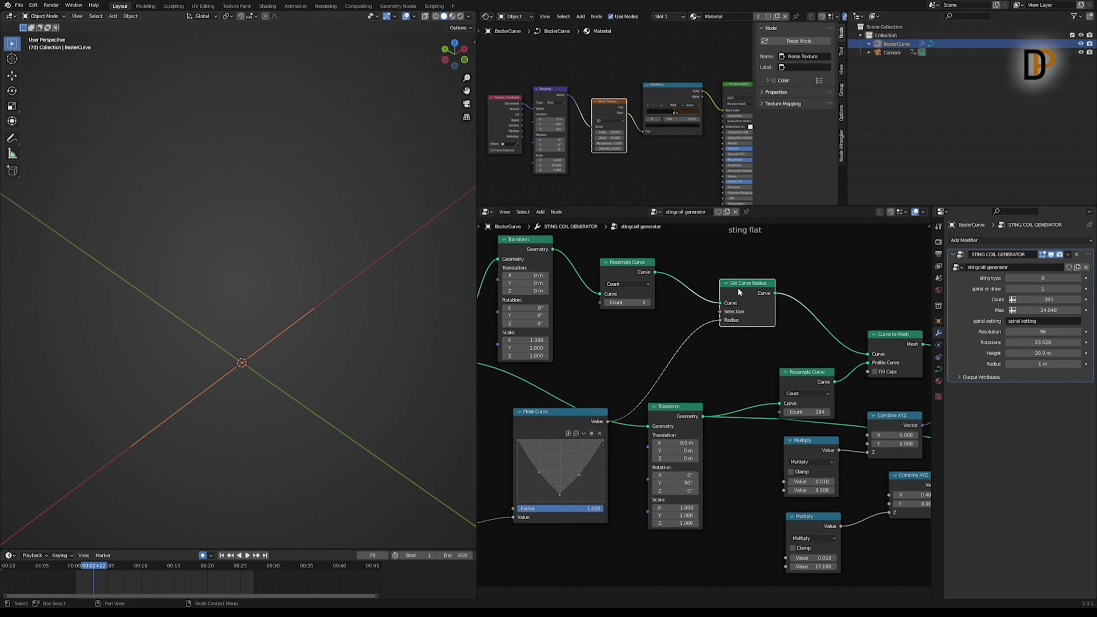
{"action": "middle_click_drag", "start_coordinate": [612, 374], "coordinate": [663, 328]}
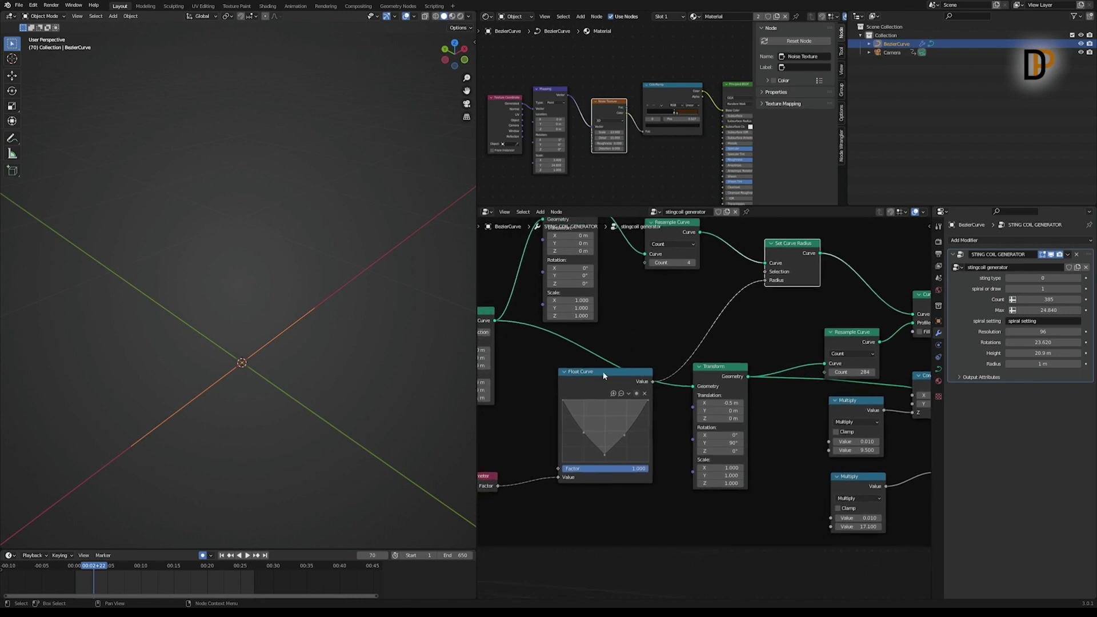
{"action": "left_click_drag", "start_coordinate": [604, 375], "coordinate": [594, 359]}
{"action": "middle_click_drag", "start_coordinate": [611, 381], "coordinate": [628, 380]}
Preview the sting flat's Curve to Mesh output and examine the flat shape against the Float Curve profile
{"action": "middle_click_drag", "start_coordinate": [862, 254], "coordinate": [746, 271]}
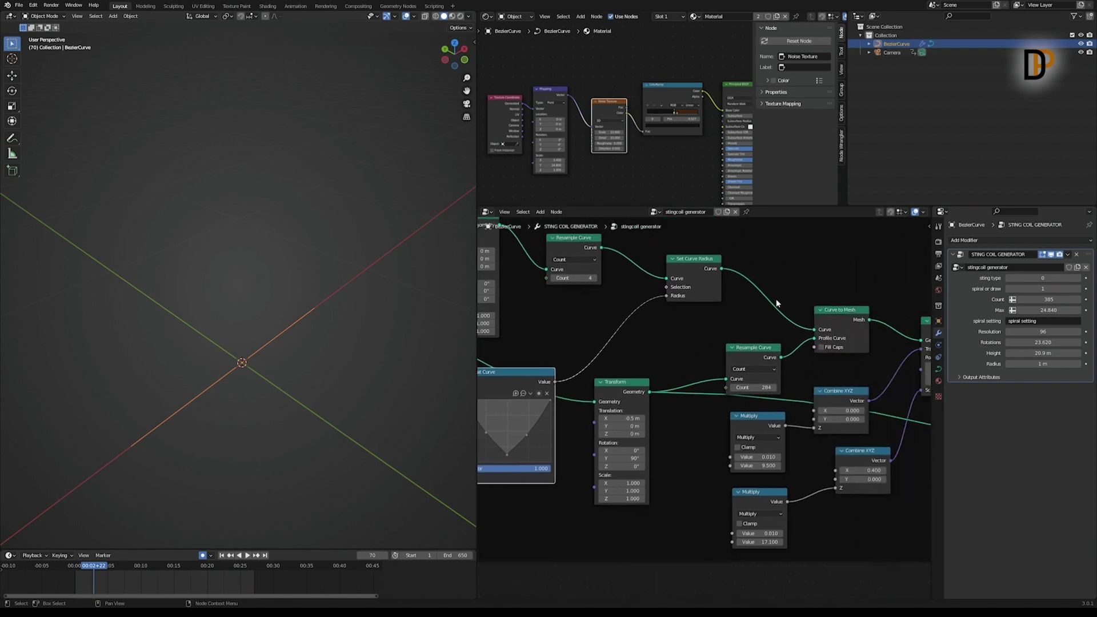
{"action": "left_click", "coordinate": [826, 310], "text": "ctrl+shift"}
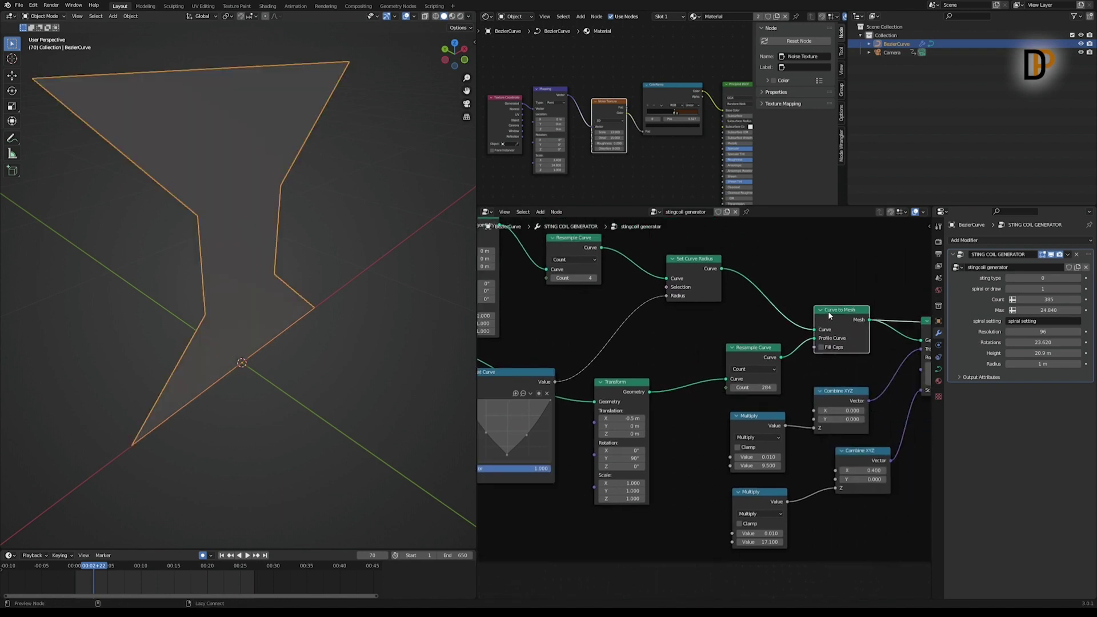
{"action": "scroll", "coordinate": [307, 317], "scroll_direction": "down", "scroll_amount": 1}
{"action": "middle_click_drag", "start_coordinate": [307, 318], "coordinate": [257, 294]}
{"action": "middle_click_drag", "start_coordinate": [524, 427], "coordinate": [616, 425]}
{"action": "scroll", "coordinate": [615, 425], "scroll_direction": "up", "scroll_amount": 3}
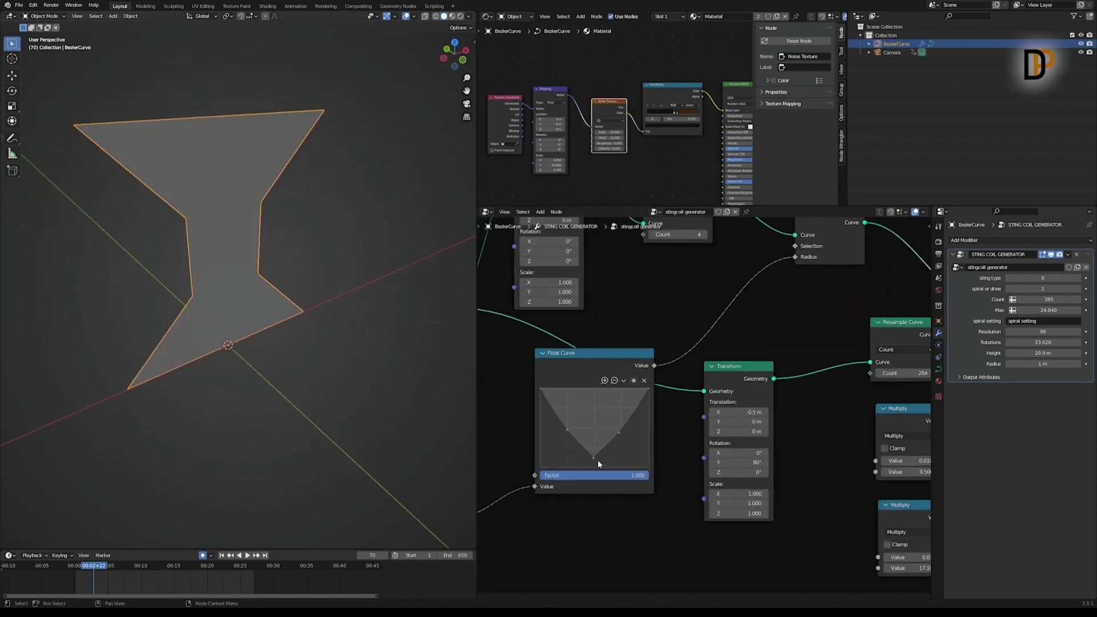
Try reshaping the sting flat's Float Curve profile by moving its right-hand control point to about X 0.66, Y 0.79
{"action": "mouse_move", "coordinate": [598, 464]}
{"action": "left_mouse_down"}
{"action": "mouse_move", "coordinate": [590, 421]}
{"action": "mouse_move", "coordinate": [596, 456]}
{"action": "left_mouse_up"}
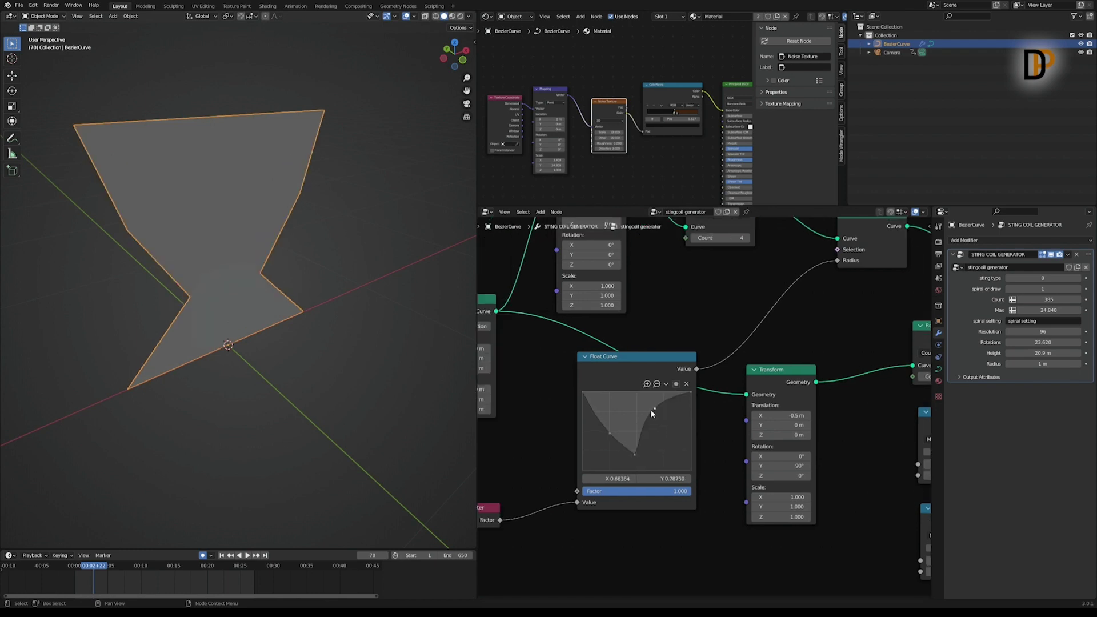
{"action": "scroll", "coordinate": [653, 414], "scroll_direction": "down", "scroll_amount": 3}
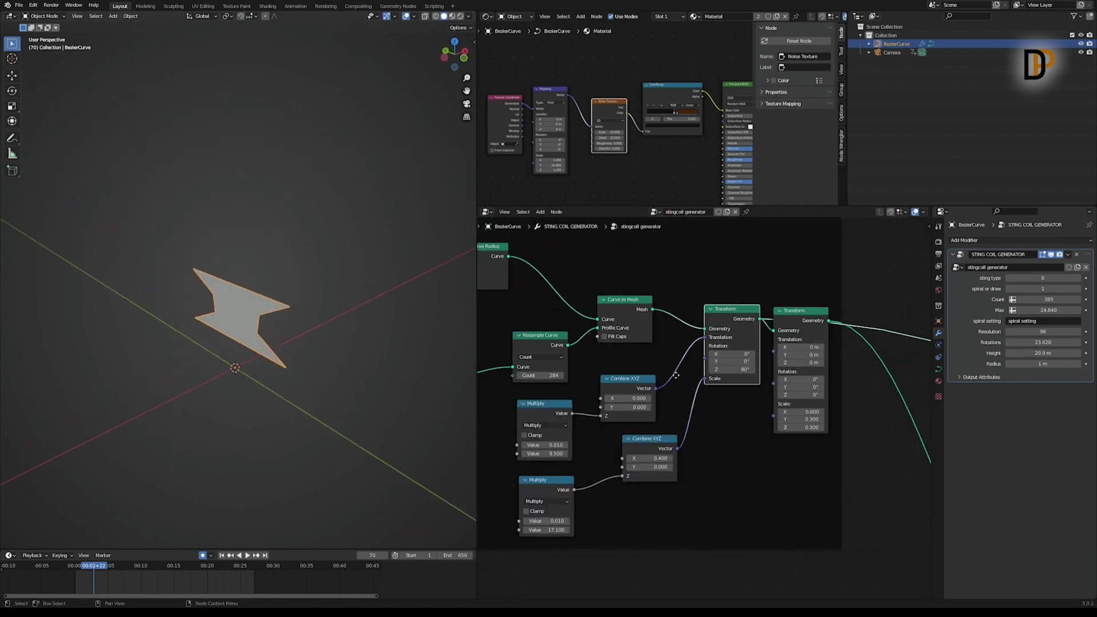
Nudge the upper Combine XYZ and Multiply nodes in the sting flat frame and raise the upper Multiply's second value to about 17.3
{"action": "middle_click_drag", "start_coordinate": [676, 375], "coordinate": [723, 334]}
{"action": "left_click_drag", "start_coordinate": [689, 348], "coordinate": [685, 334]}
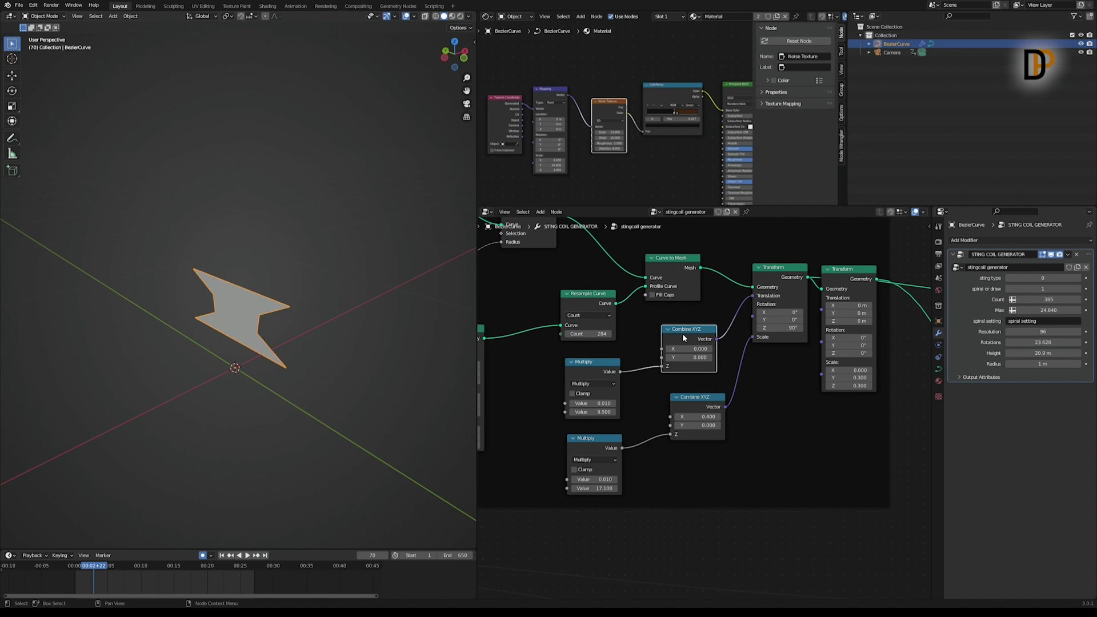
{"action": "left_click_drag", "start_coordinate": [594, 363], "coordinate": [593, 361]}
{"action": "left_click_drag", "start_coordinate": [594, 411], "coordinate": [639, 411]}
{"action": "middle_click_drag", "start_coordinate": [606, 401], "coordinate": [580, 380]}
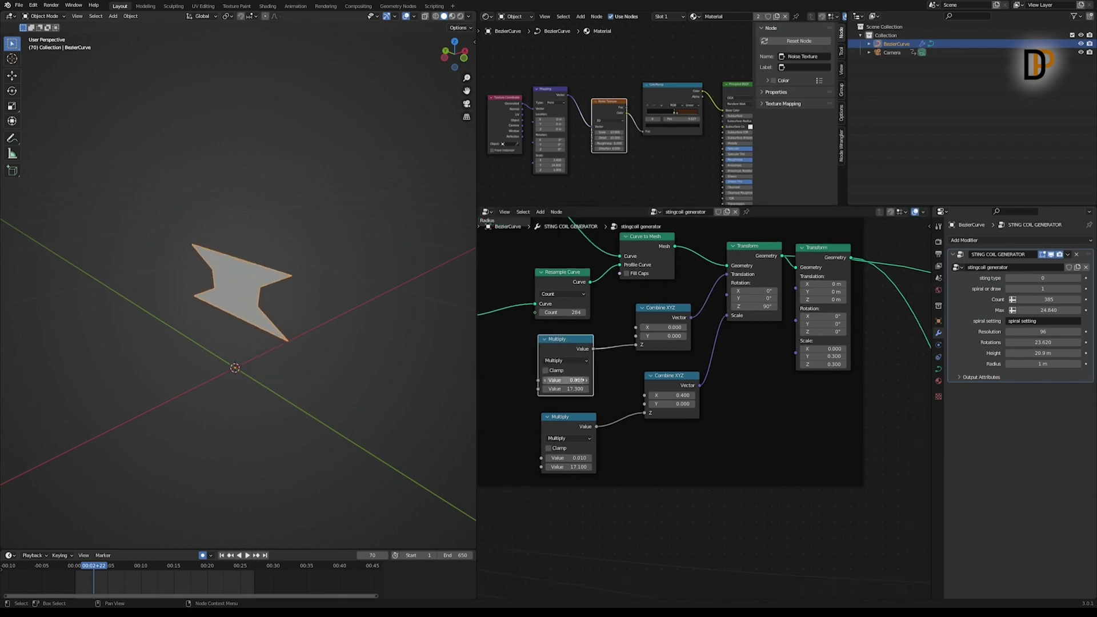
{"action": "left_click_drag", "start_coordinate": [578, 389], "coordinate": [605, 387]}
{"action": "middle_click_drag", "start_coordinate": [604, 387], "coordinate": [640, 366]}
{"action": "left_click_drag", "start_coordinate": [606, 323], "coordinate": [603, 333]}
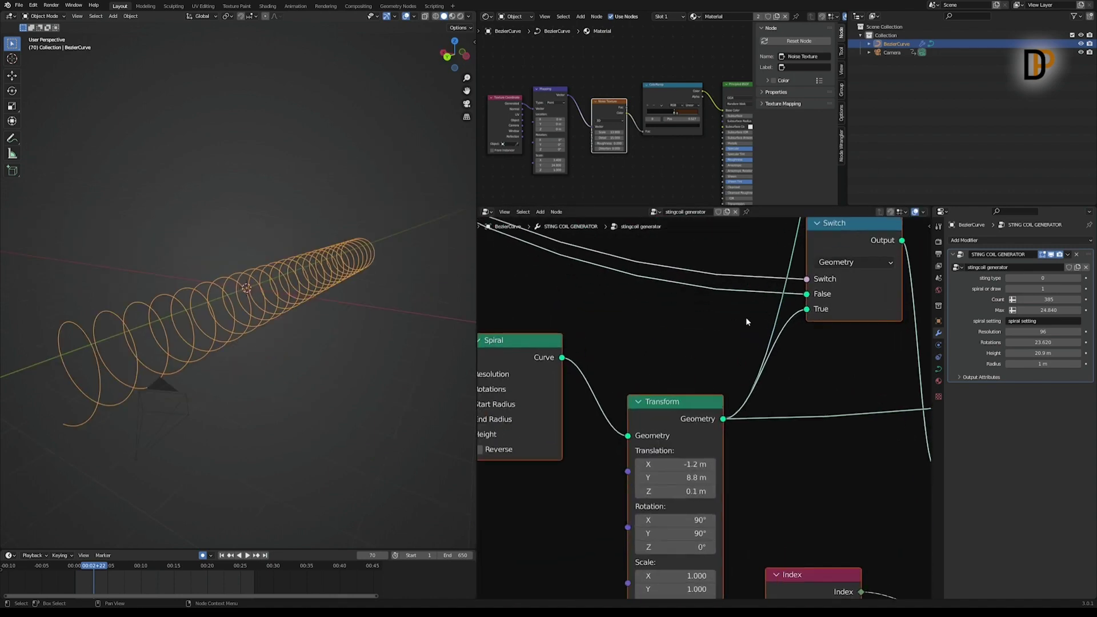
Examine the twisted wire frame, following the Spiral, Transform, Switch and Resample Curve nodes and their incoming links
{"action": "scroll", "coordinate": [619, 456], "scroll_direction": "up", "scroll_amount": 2}
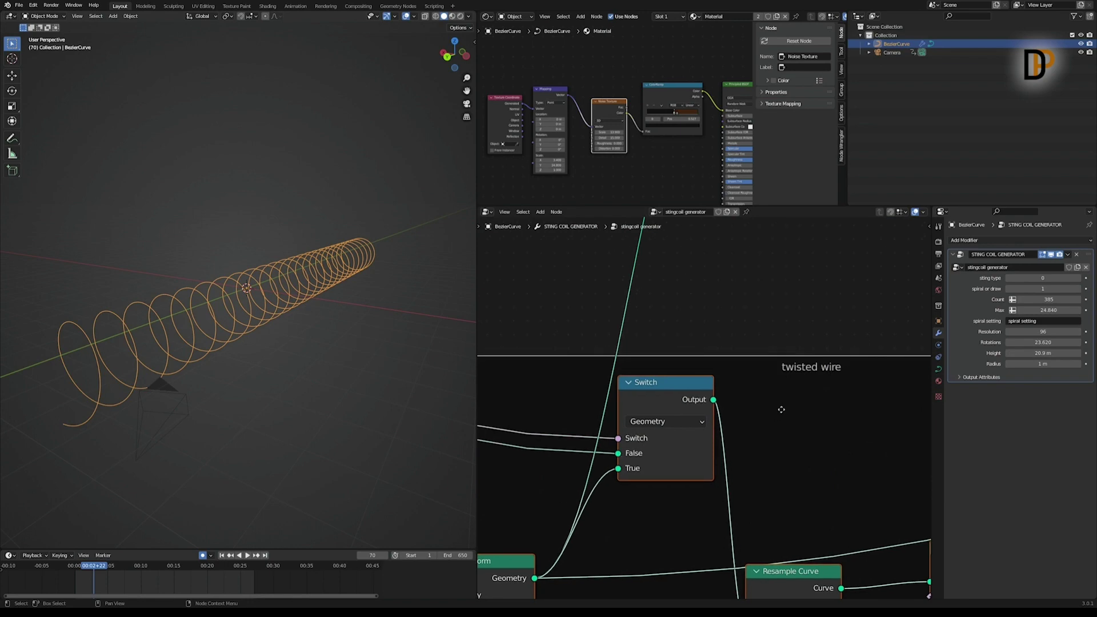
{"action": "middle_click_drag", "start_coordinate": [781, 410], "coordinate": [661, 355]}
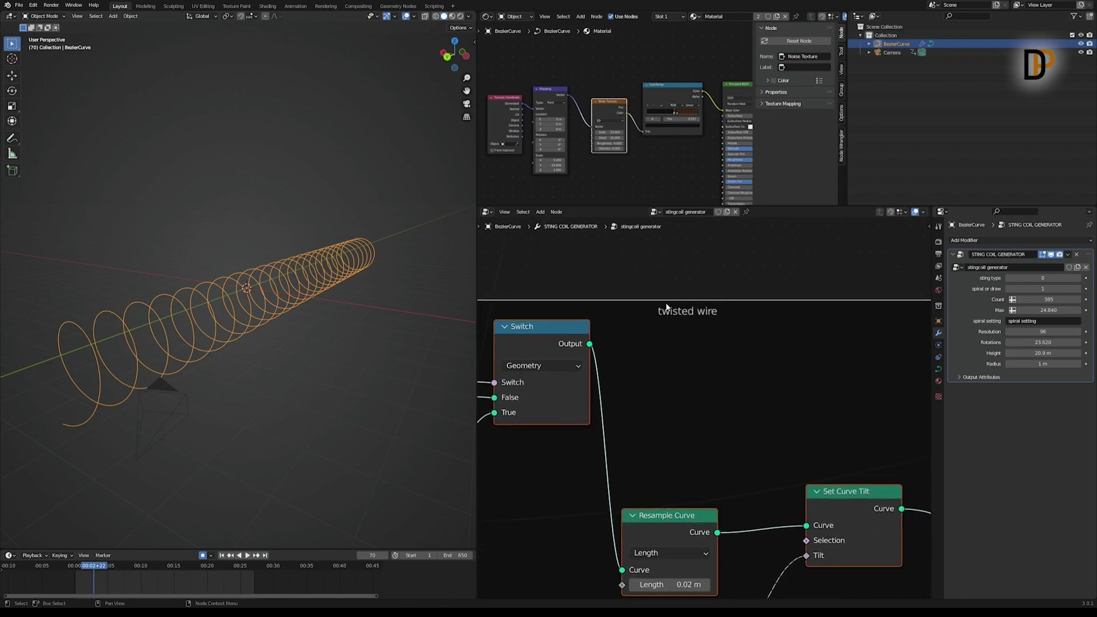
{"action": "middle_click_drag", "start_coordinate": [745, 396], "coordinate": [880, 356]}
{"action": "middle_click_drag", "start_coordinate": [800, 375], "coordinate": [843, 380]}
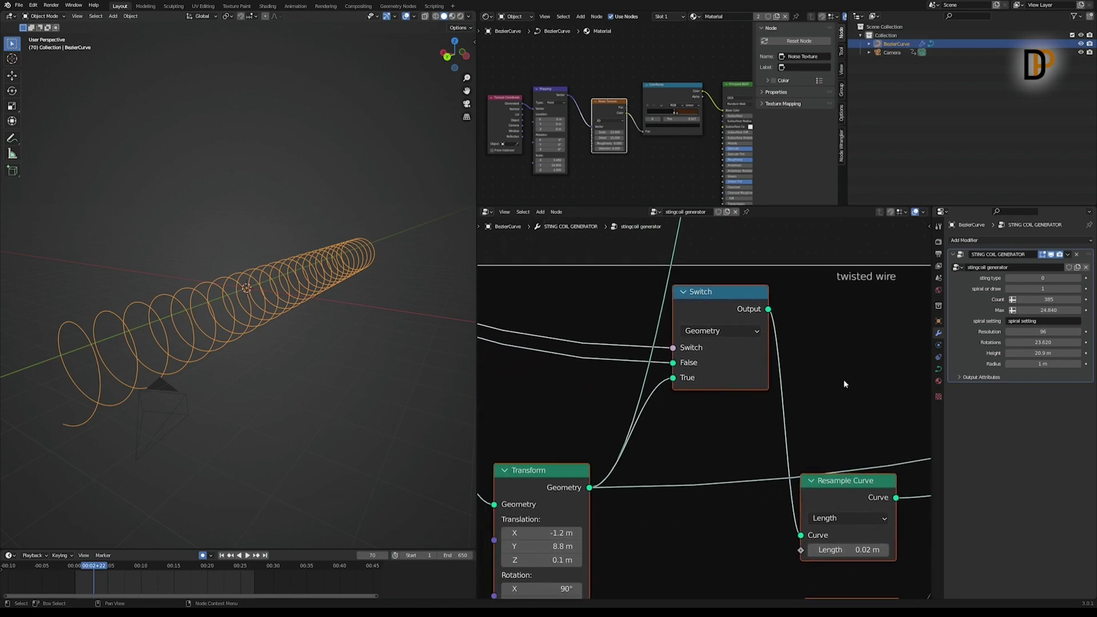
{"action": "scroll", "coordinate": [705, 410], "scroll_direction": "down", "scroll_amount": 4}
{"action": "middle_click_drag", "start_coordinate": [681, 466], "coordinate": [837, 468]}
{"action": "scroll", "coordinate": [781, 426], "scroll_direction": "down", "scroll_amount": 5}
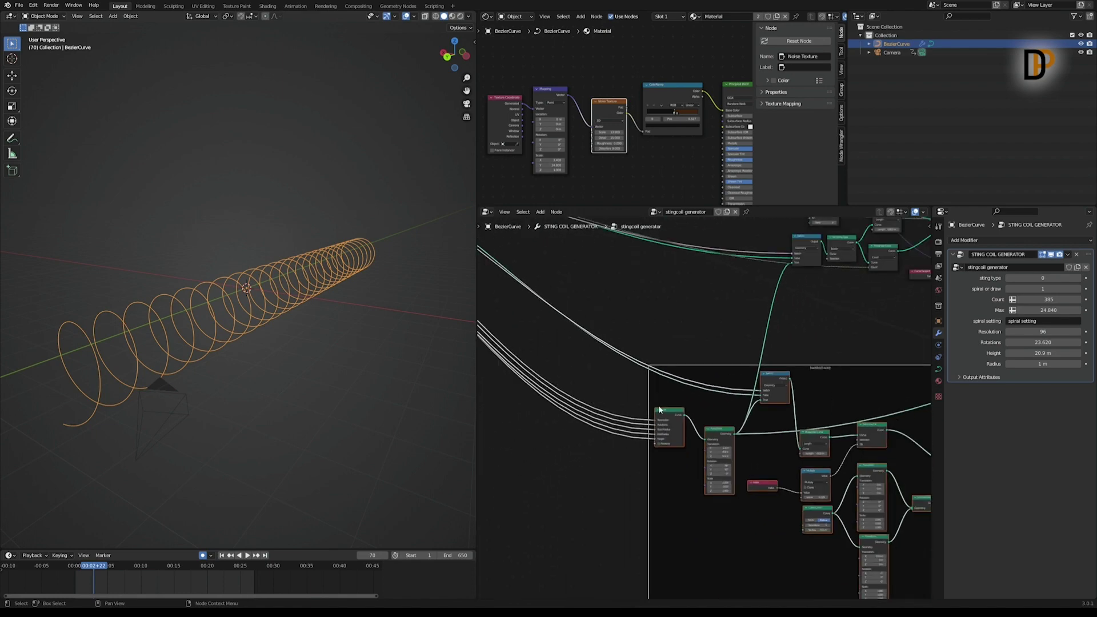
{"action": "middle_click_drag", "start_coordinate": [659, 405], "coordinate": [656, 336]}
{"action": "scroll", "coordinate": [642, 315], "scroll_direction": "up", "scroll_amount": 6}
{"action": "middle_click_drag", "start_coordinate": [668, 286], "coordinate": [683, 362]}
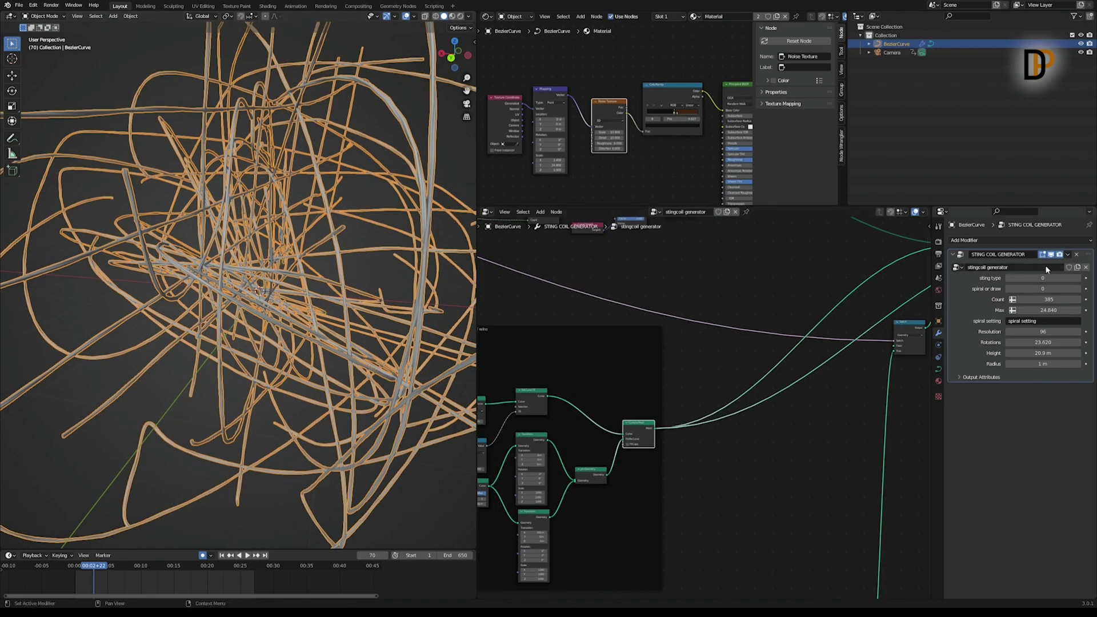
Set the modifier's spiral or draw value to 1 and preview the Spiral node's output in the 3D view
{"action": "left_click_drag", "start_coordinate": [1044, 290], "coordinate": [1054, 290]}
{"action": "middle_click_drag", "start_coordinate": [470, 310], "coordinate": [404, 275]}
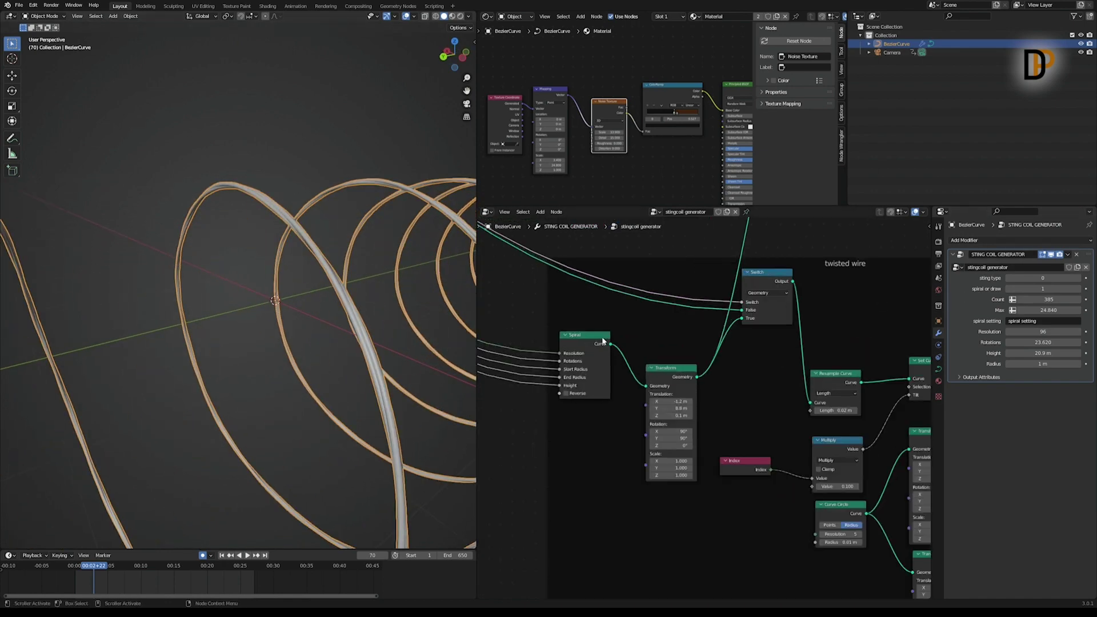
{"action": "left_click", "coordinate": [587, 338], "text": "ctrl+shift"}
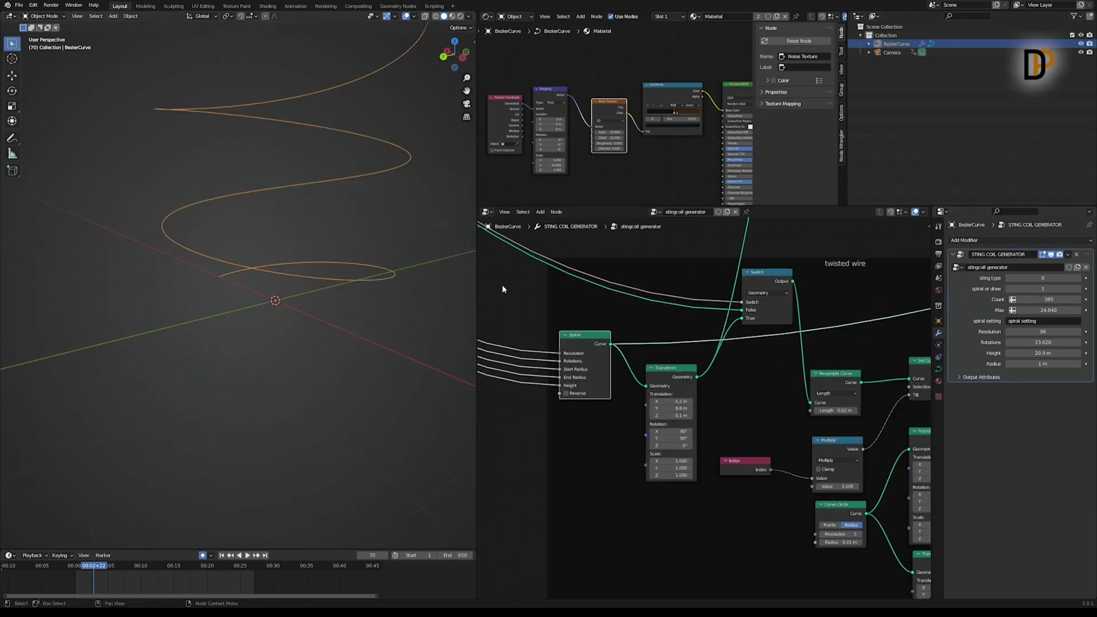
{"action": "scroll", "coordinate": [293, 217], "scroll_direction": "down", "scroll_amount": 3}
{"action": "middle_click_drag", "start_coordinate": [294, 217], "coordinate": [311, 230]}
Preview the output of the Transform node that follows the Spiral and inspect the reoriented coil
{"action": "left_click", "coordinate": [672, 370]}
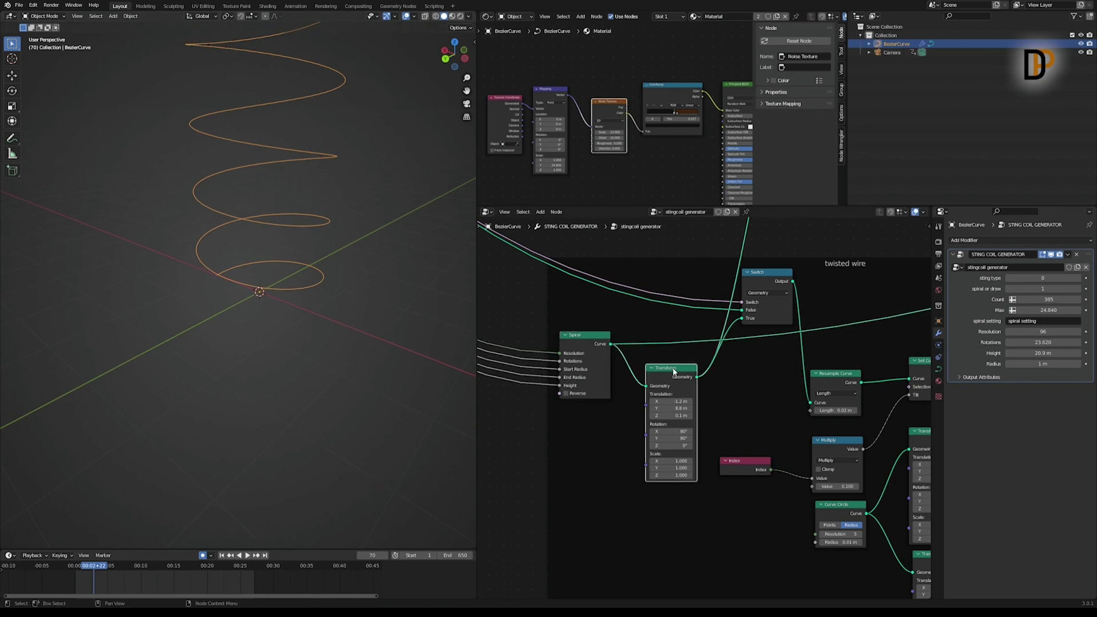
{"action": "left_click", "coordinate": [675, 375], "text": "ctrl+shift"}
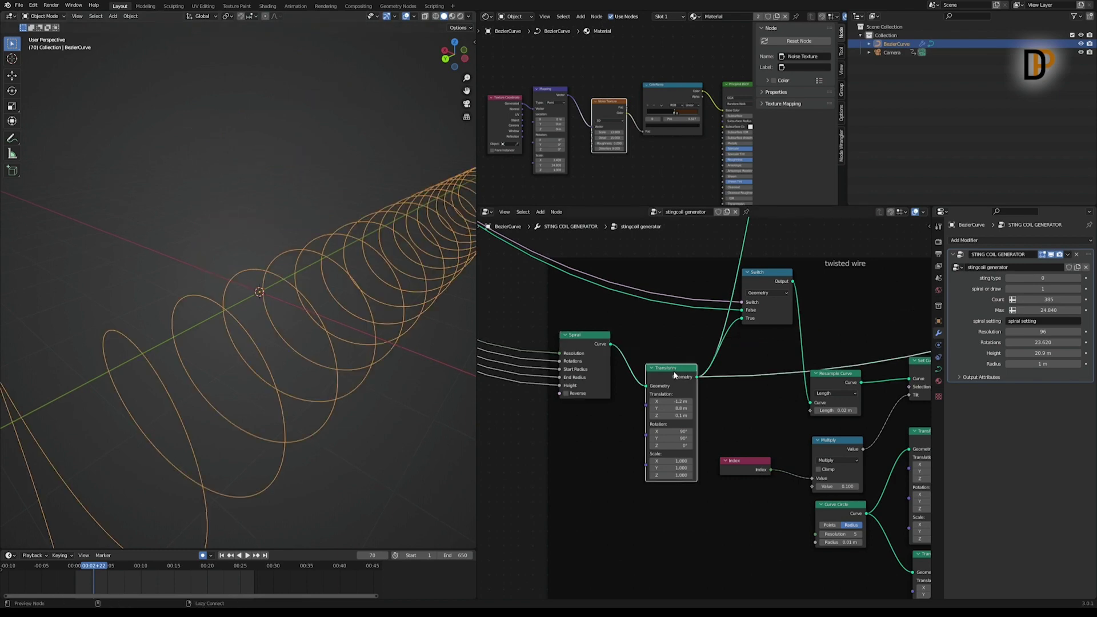
{"action": "middle_click_drag", "start_coordinate": [371, 313], "coordinate": [310, 292]}
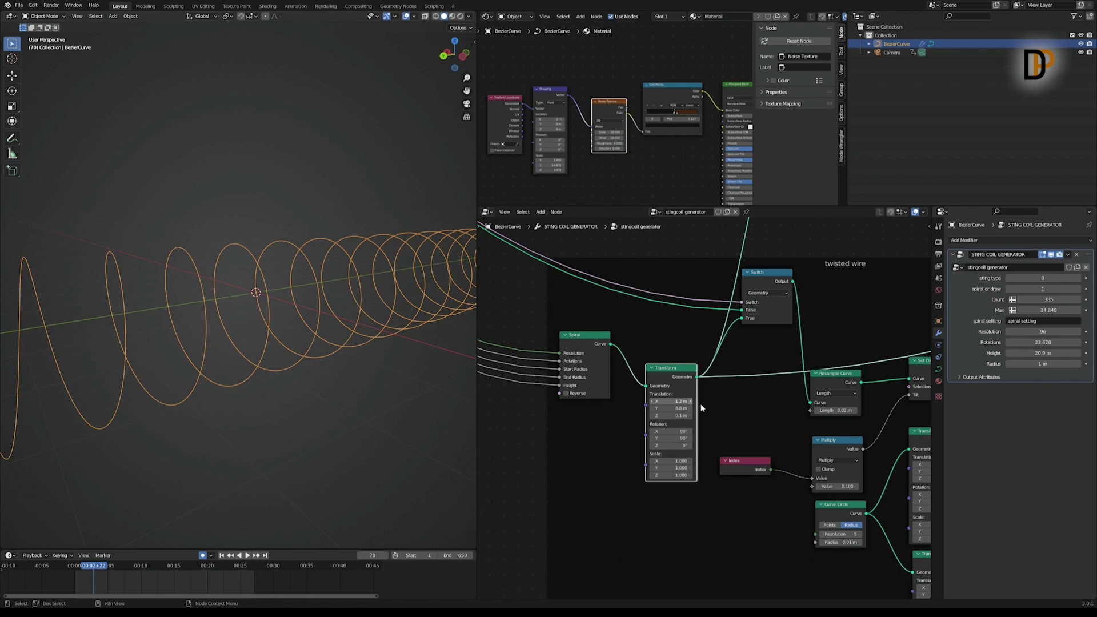
{"action": "middle_click_drag", "start_coordinate": [724, 407], "coordinate": [713, 390]}
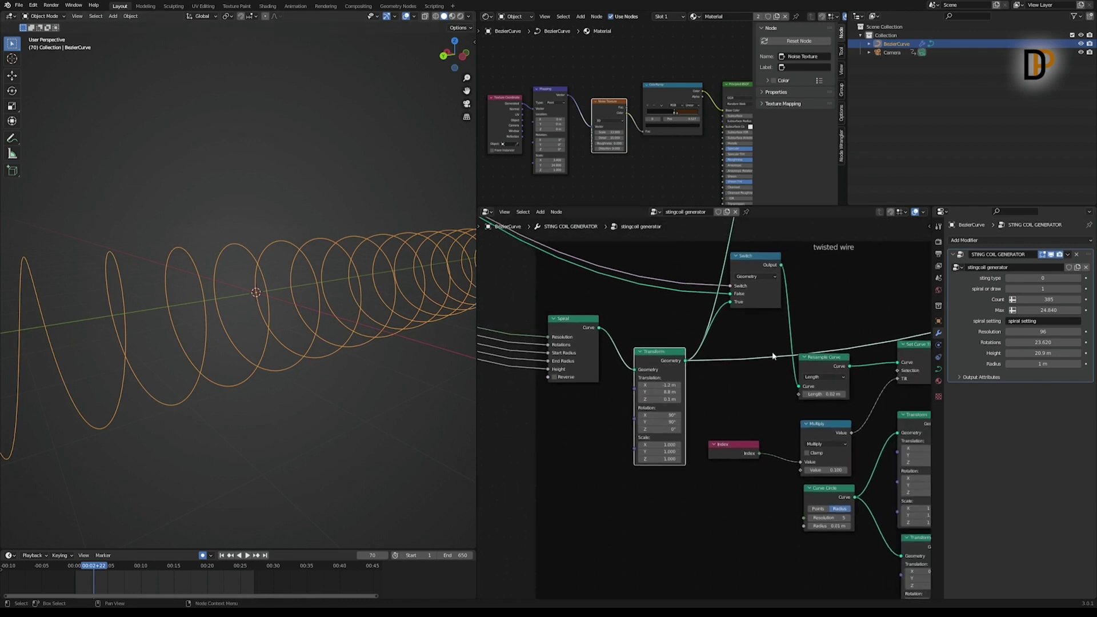
Lower the Switch node slightly within the twisted wire frame and locate the Switch entry among the addable utility nodes
{"action": "middle_click_drag", "start_coordinate": [810, 350], "coordinate": [698, 360]}
{"action": "left_click_drag", "start_coordinate": [645, 266], "coordinate": [651, 297]}
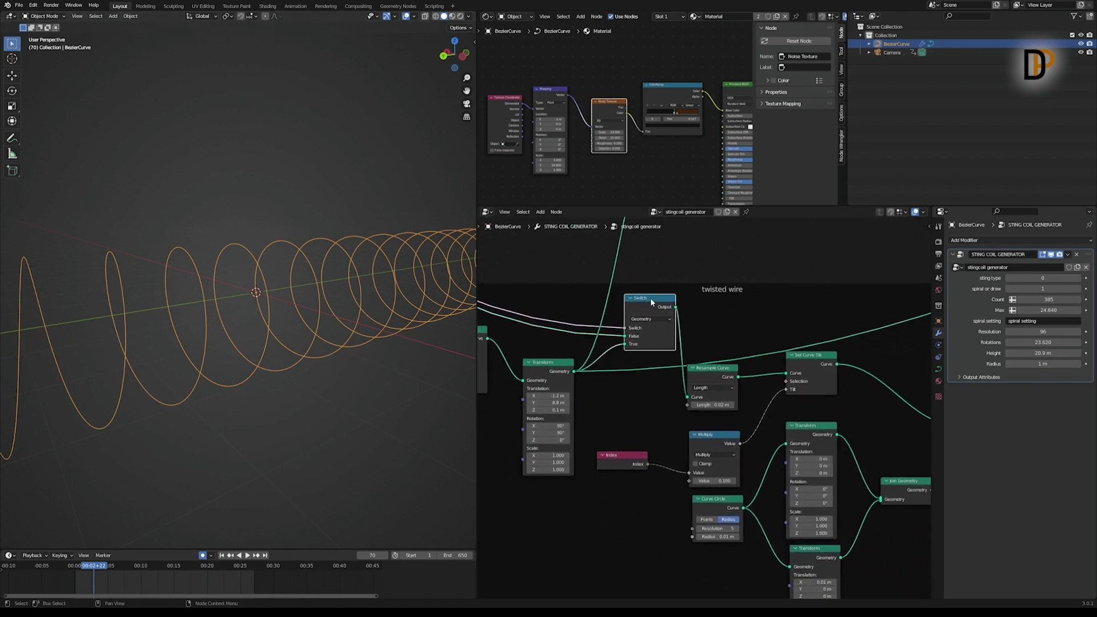
{"action": "left_click", "coordinate": [540, 212]}
{"action": "mouse_move", "coordinate": [562, 354]}
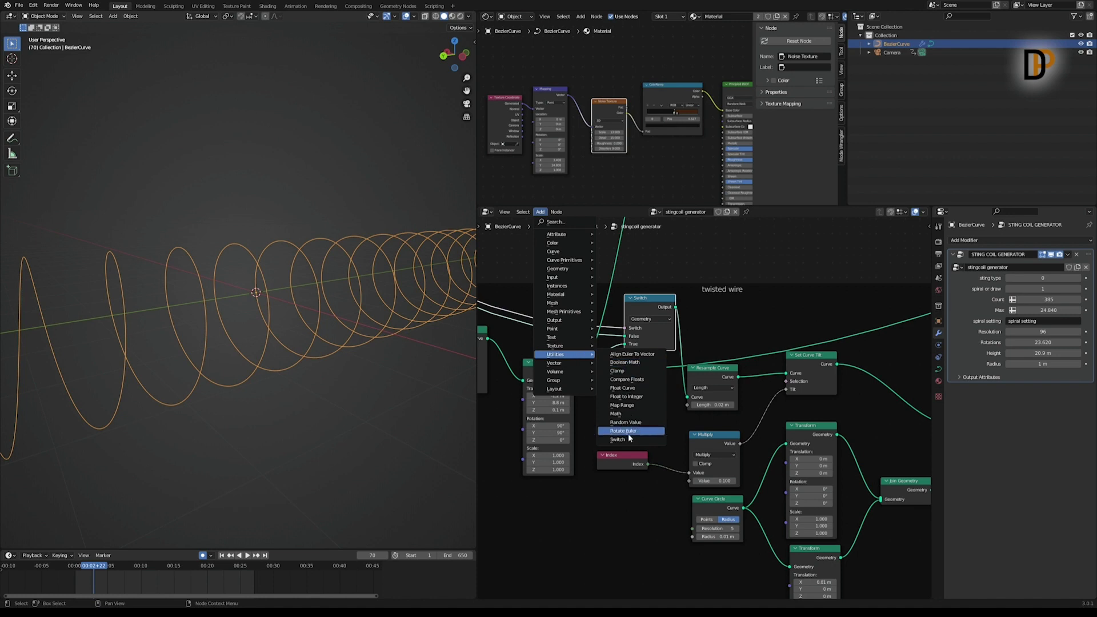
{"action": "scroll", "coordinate": [651, 306], "scroll_direction": "up", "scroll_amount": 1}
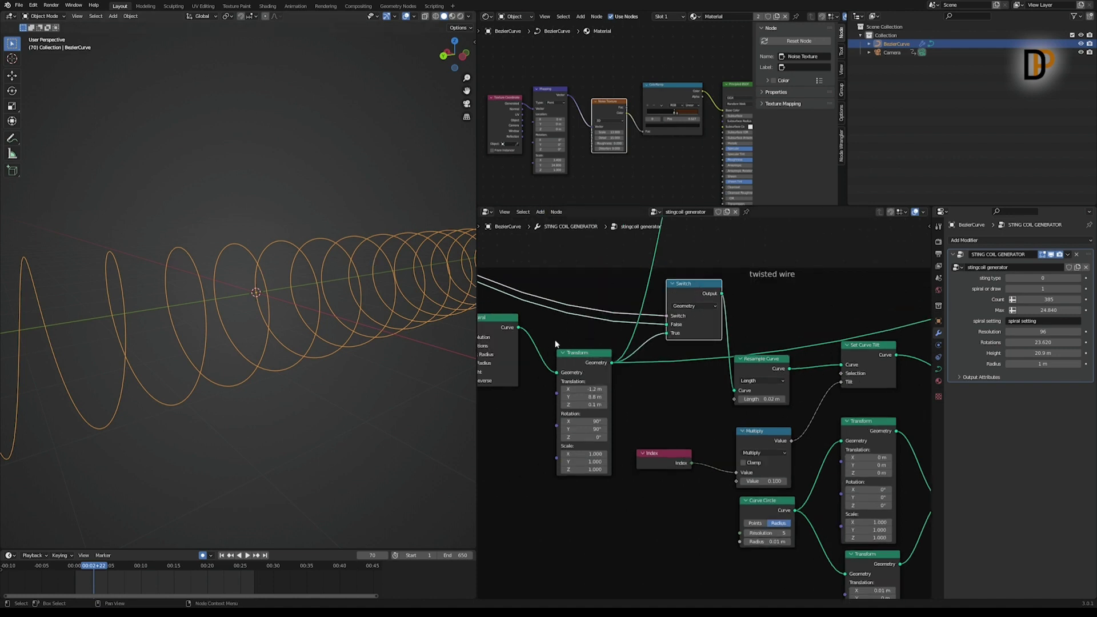
Shift the Spiral node slightly and move the Resample Curve node higher in the twisted wire frame, above the Multiply node
{"action": "left_click_drag", "start_coordinate": [501, 321], "coordinate": [508, 334]}
{"action": "middle_click_drag", "start_coordinate": [712, 361], "coordinate": [674, 343]}
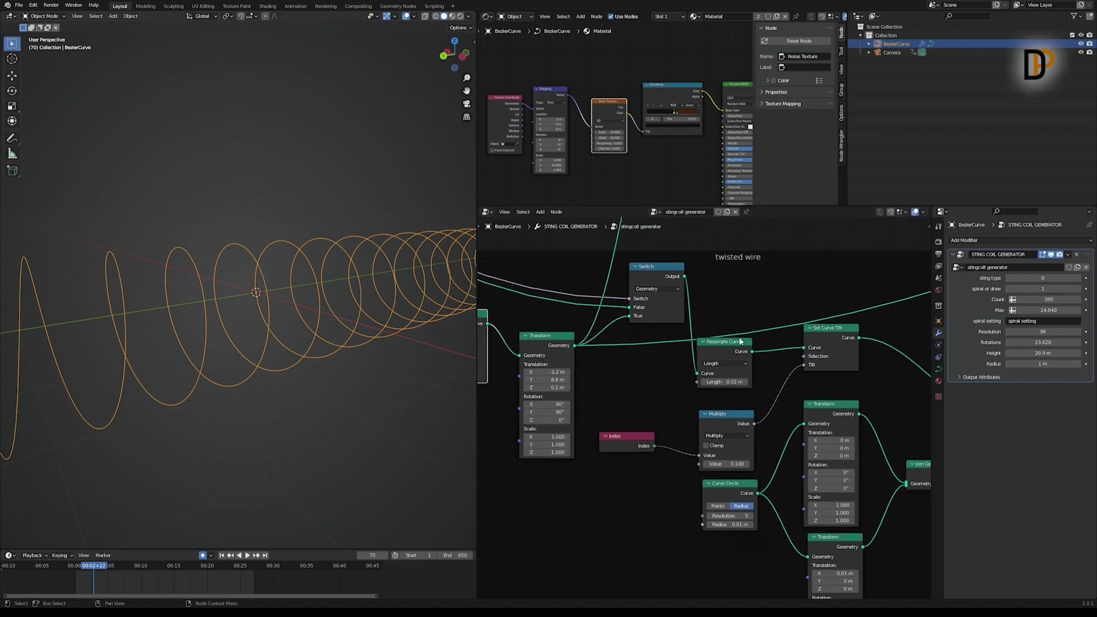
{"action": "middle_click_drag", "start_coordinate": [740, 341], "coordinate": [662, 347]}
{"action": "left_click_drag", "start_coordinate": [648, 352], "coordinate": [661, 326]}
{"action": "scroll", "coordinate": [661, 326], "scroll_direction": "up", "scroll_amount": 2}
{"action": "scroll", "coordinate": [355, 293], "scroll_direction": "up", "scroll_amount": 1}
{"action": "scroll", "coordinate": [354, 293], "scroll_direction": "up", "scroll_amount": 1}
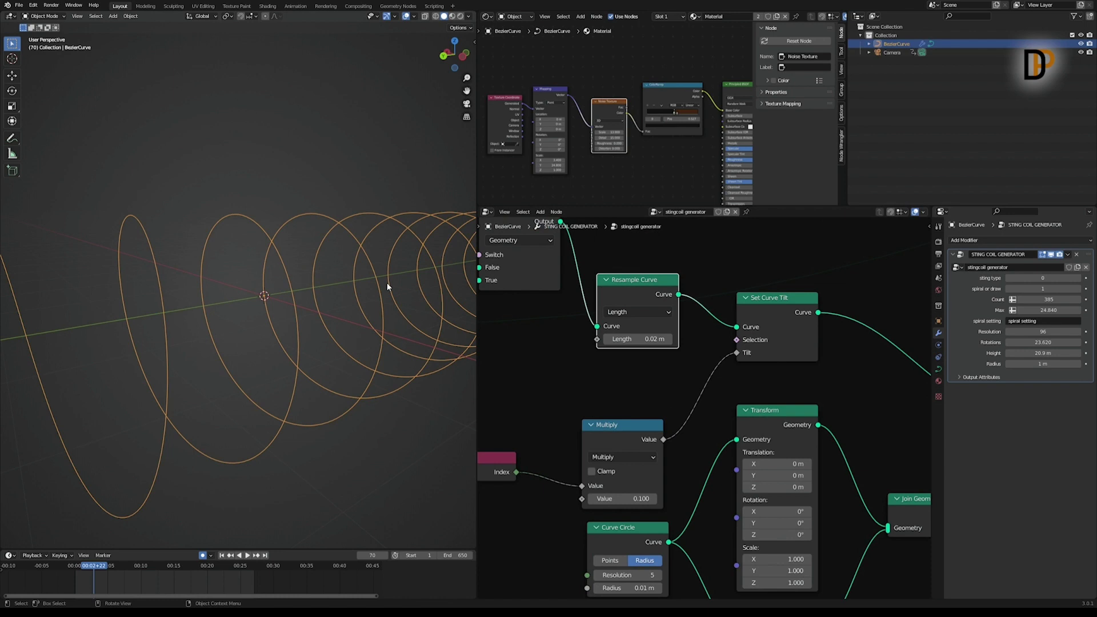
Move the Curve Circle node away from the Transform nodes, preview its output and examine the circle profile in the 3D view
{"action": "scroll", "coordinate": [850, 346], "scroll_direction": "down", "scroll_amount": 2}
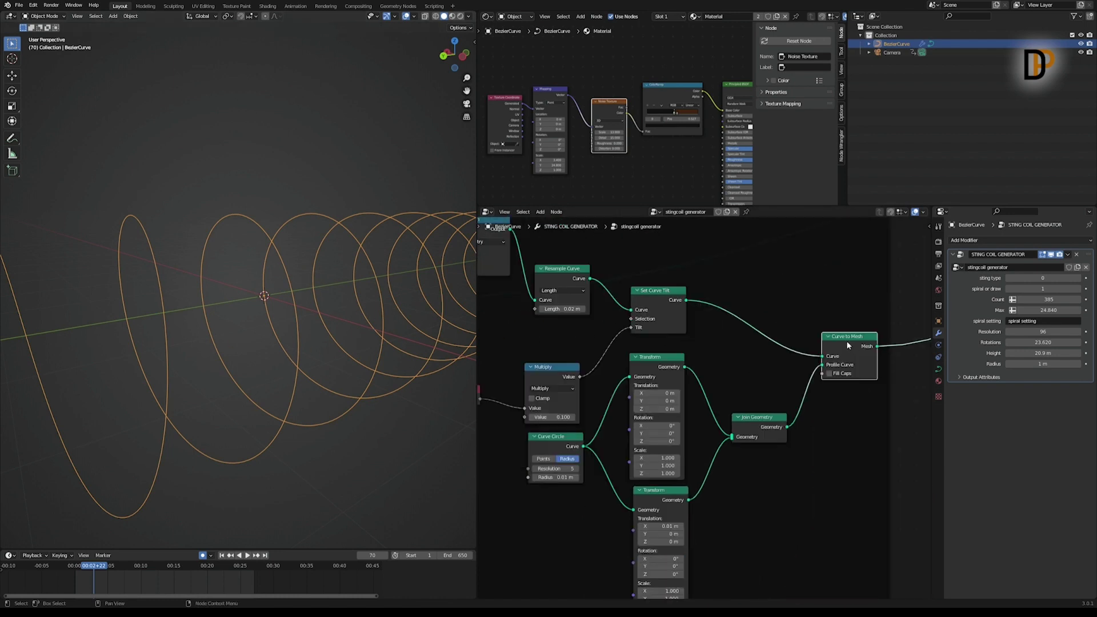
{"action": "middle_click_drag", "start_coordinate": [847, 342], "coordinate": [852, 343]}
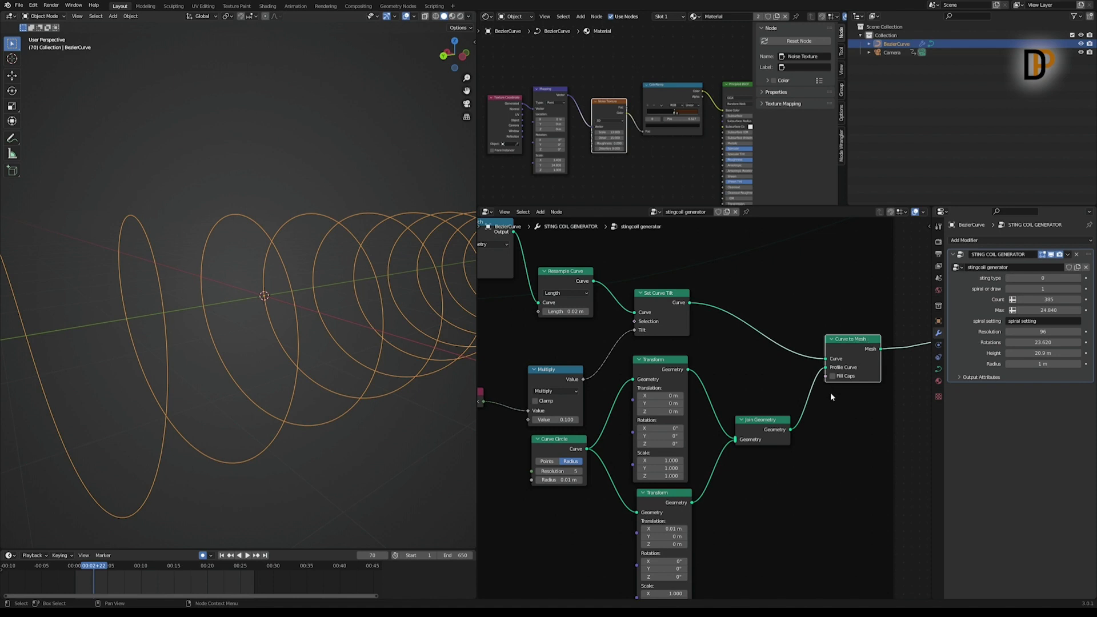
{"action": "middle_click_drag", "start_coordinate": [850, 409], "coordinate": [910, 358]}
{"action": "middle_click_drag", "start_coordinate": [836, 388], "coordinate": [795, 398]}
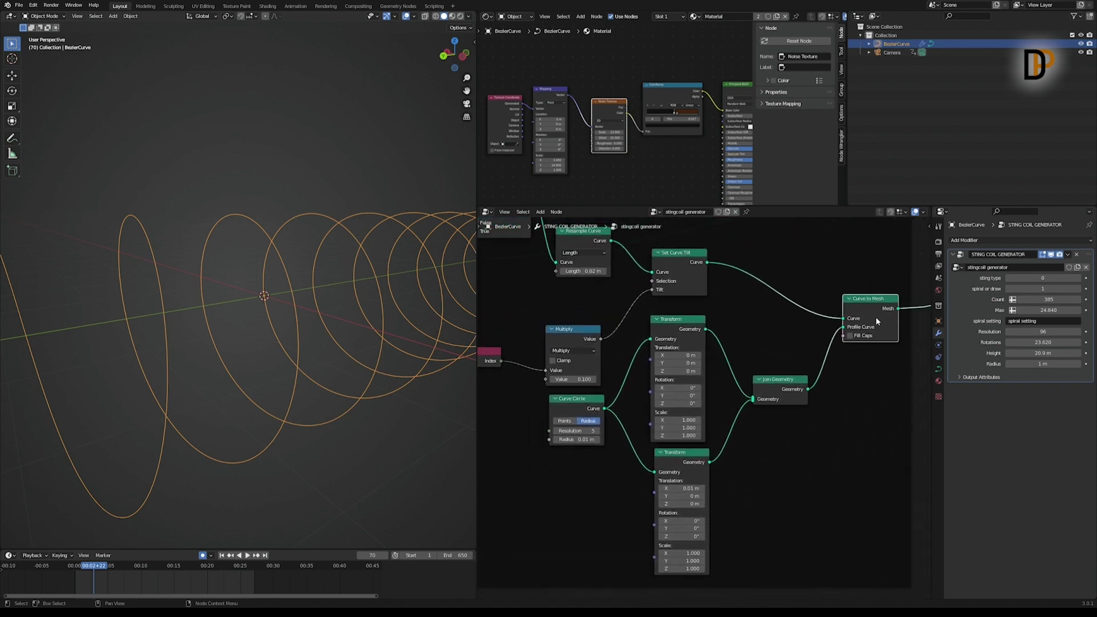
{"action": "left_click_drag", "start_coordinate": [564, 405], "coordinate": [543, 418]}
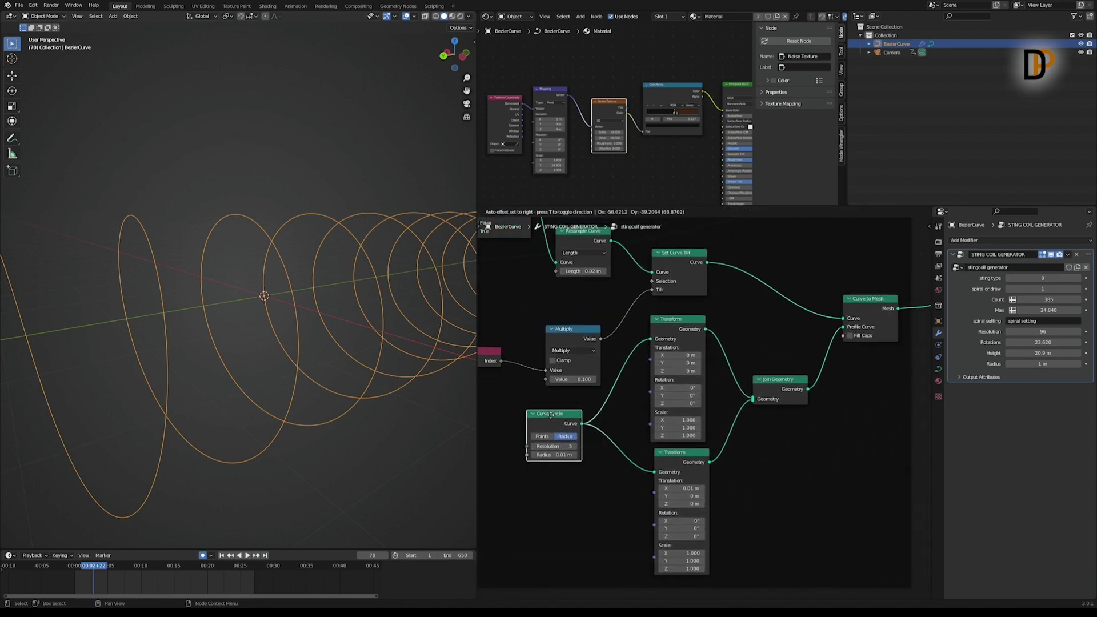
{"action": "scroll", "coordinate": [583, 481], "scroll_direction": "up", "scroll_amount": 2}
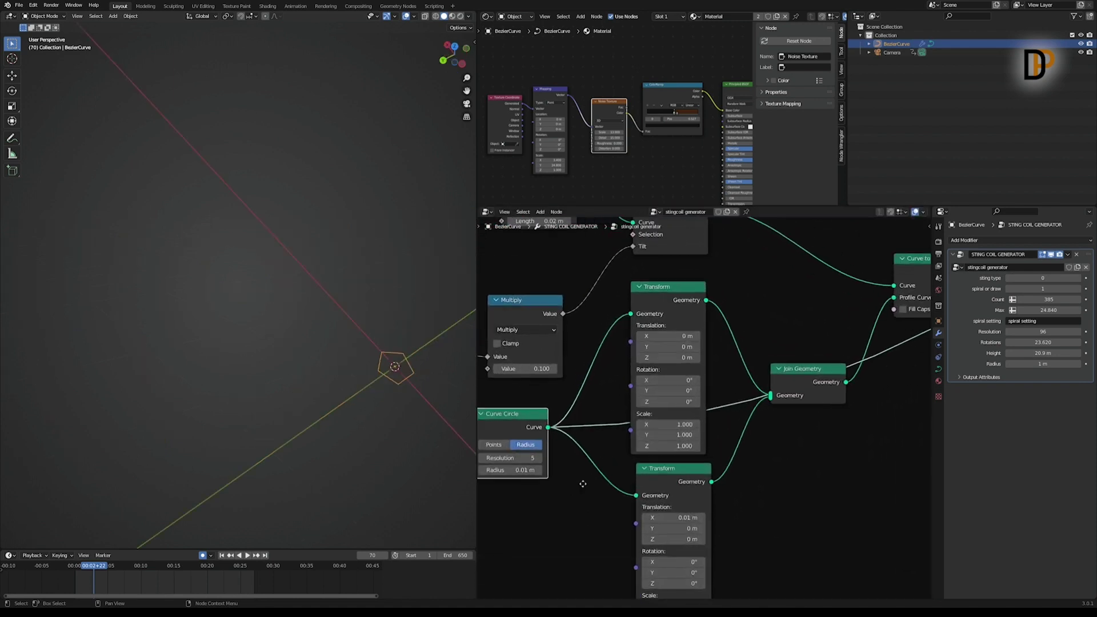
{"action": "middle_click_drag", "start_coordinate": [582, 481], "coordinate": [670, 474]}
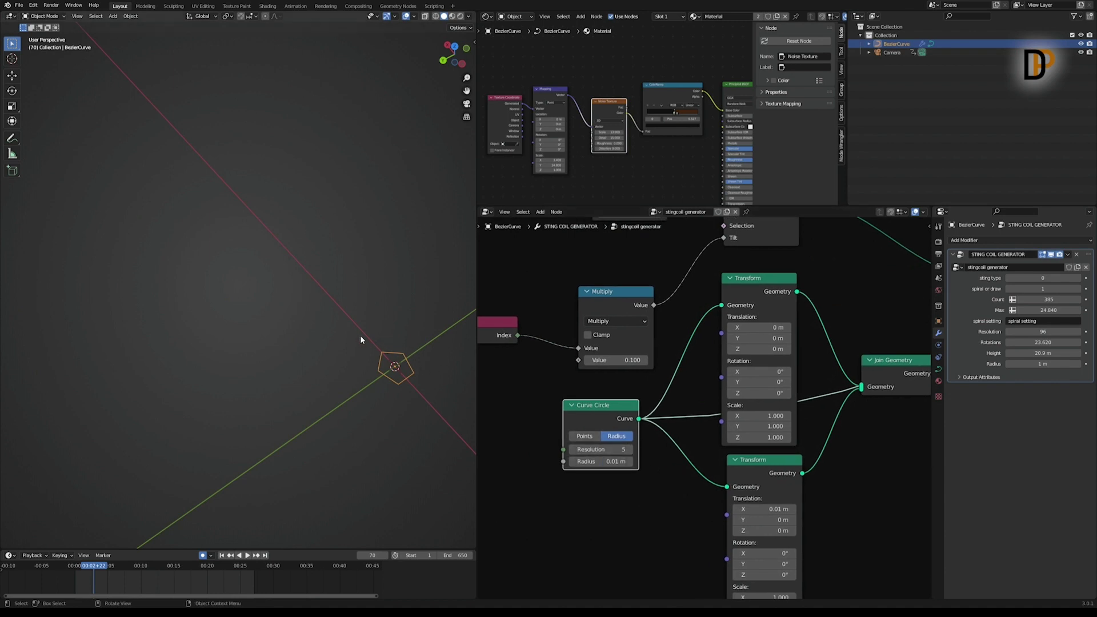
{"action": "left_click_drag", "start_coordinate": [463, 89], "coordinate": [379, 76]}
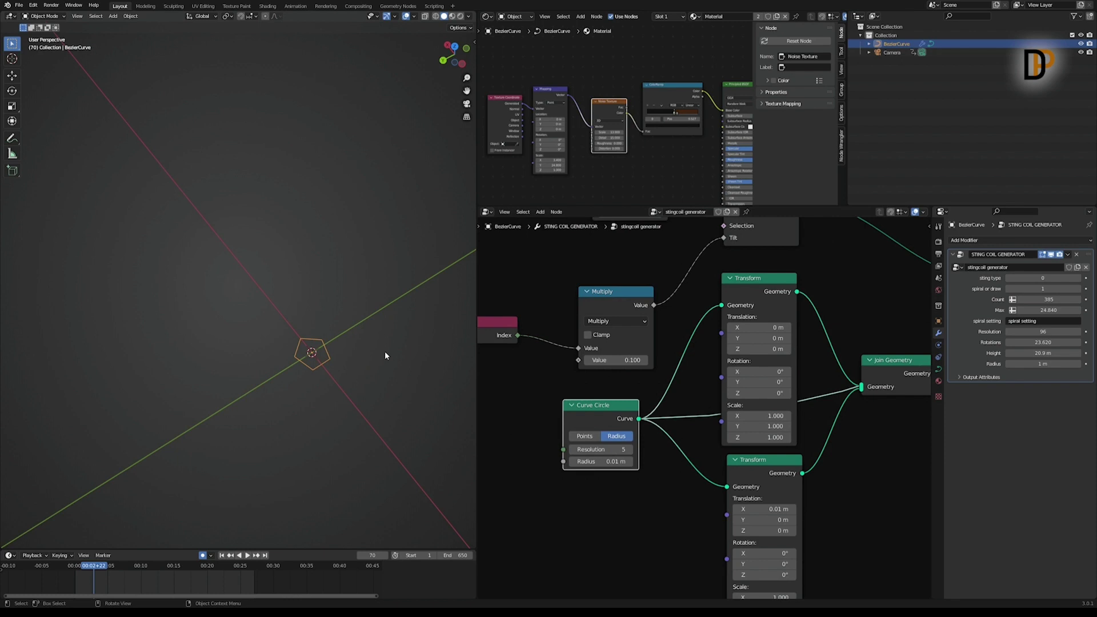
{"action": "left_click_drag", "start_coordinate": [466, 91], "coordinate": [411, 62]}
{"action": "middle_click_drag", "start_coordinate": [384, 279], "coordinate": [319, 348]}
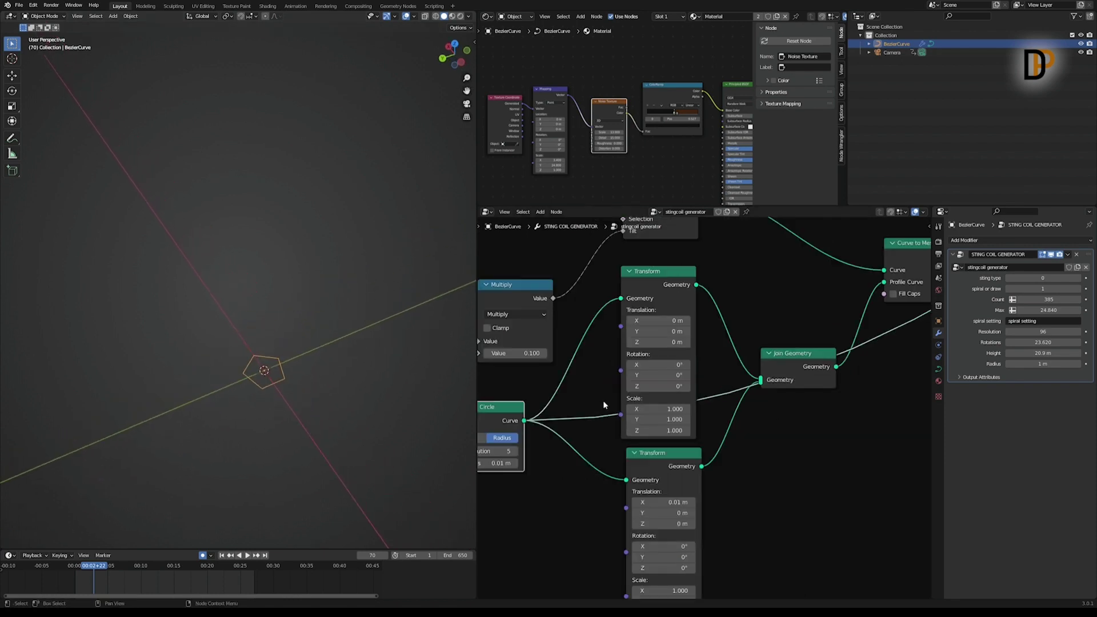
Nudge the upper profile Transform node and preview Join Geometry to show both circle profiles together
{"action": "left_click", "coordinate": [667, 272]}
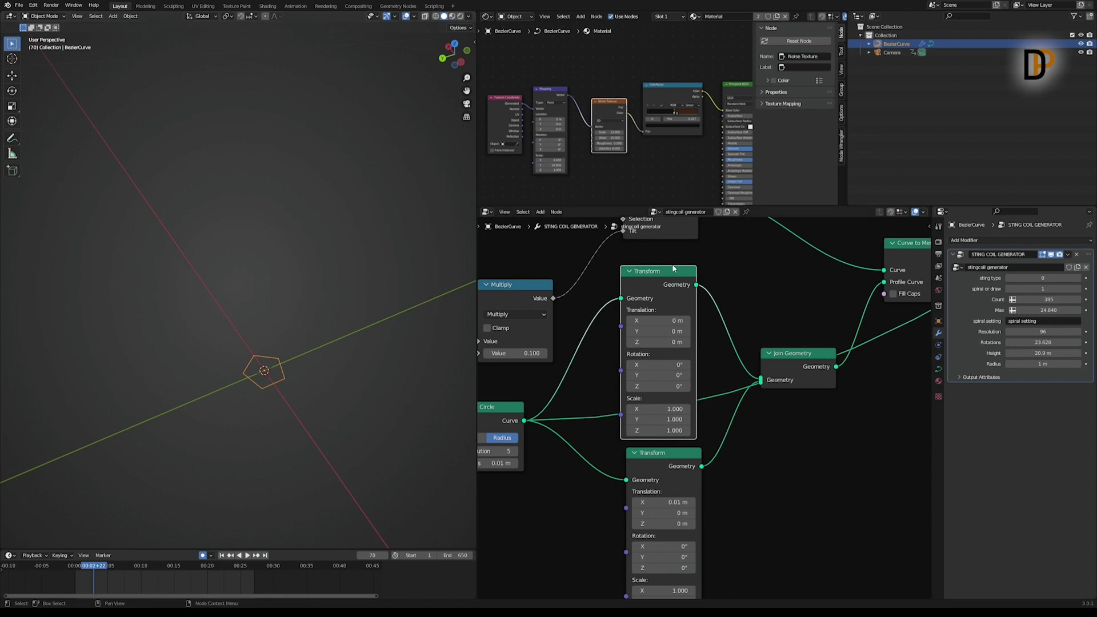
{"action": "left_click_drag", "start_coordinate": [669, 271], "coordinate": [674, 257]}
{"action": "left_click", "coordinate": [666, 478]}
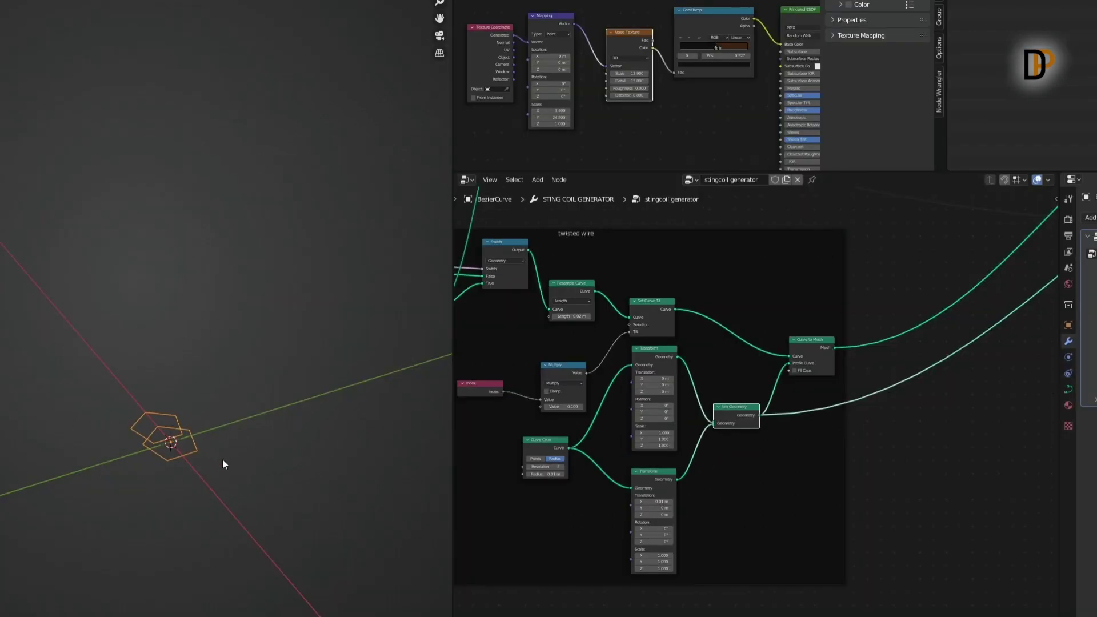
{"action": "scroll", "coordinate": [737, 412], "scroll_direction": "up", "scroll_amount": 3}
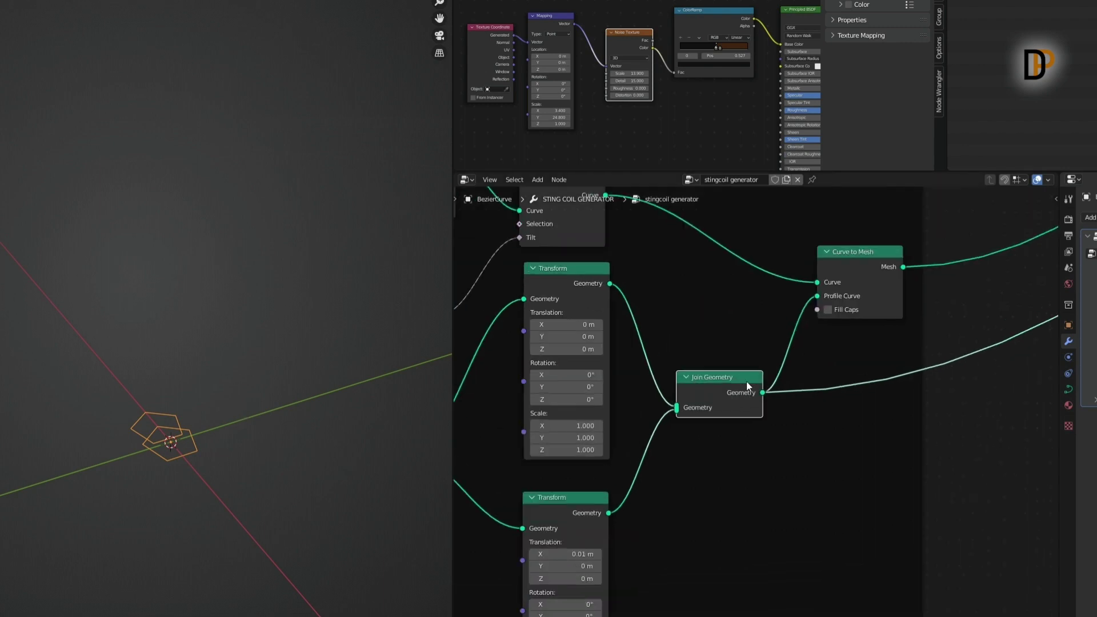
{"action": "scroll", "coordinate": [224, 424], "scroll_direction": "up", "scroll_amount": 1}
Preview the twisted wire's Curve to Mesh output and inspect the paired strands up close
{"action": "middle_click_drag", "start_coordinate": [797, 378], "coordinate": [644, 478]}
{"action": "left_click", "coordinate": [723, 365]}
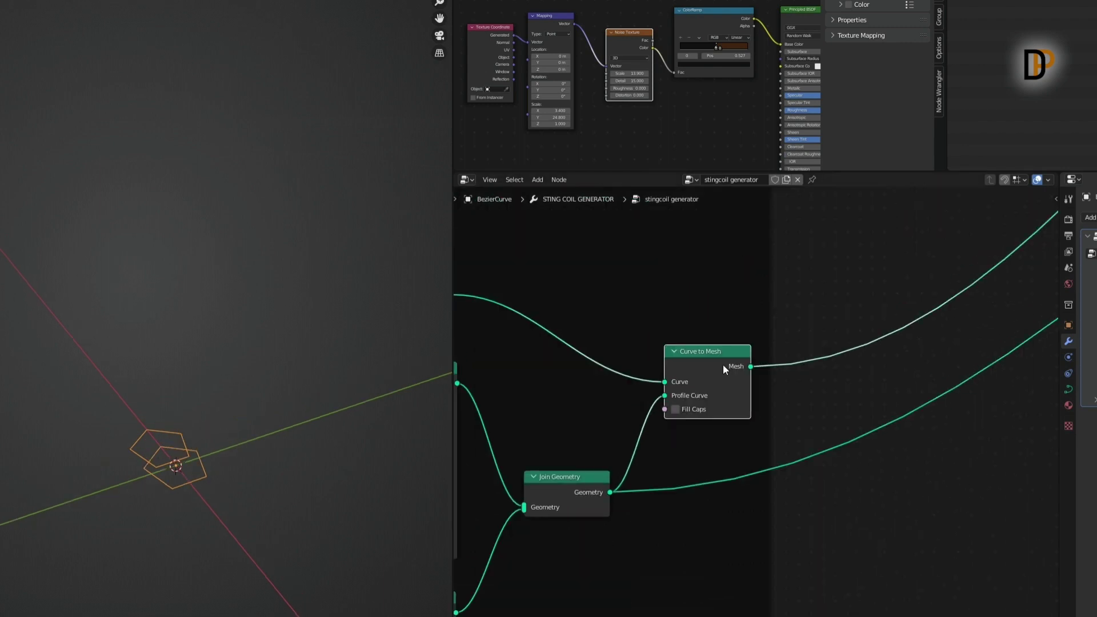
{"action": "left_click", "coordinate": [722, 365], "text": "ctrl+shift"}
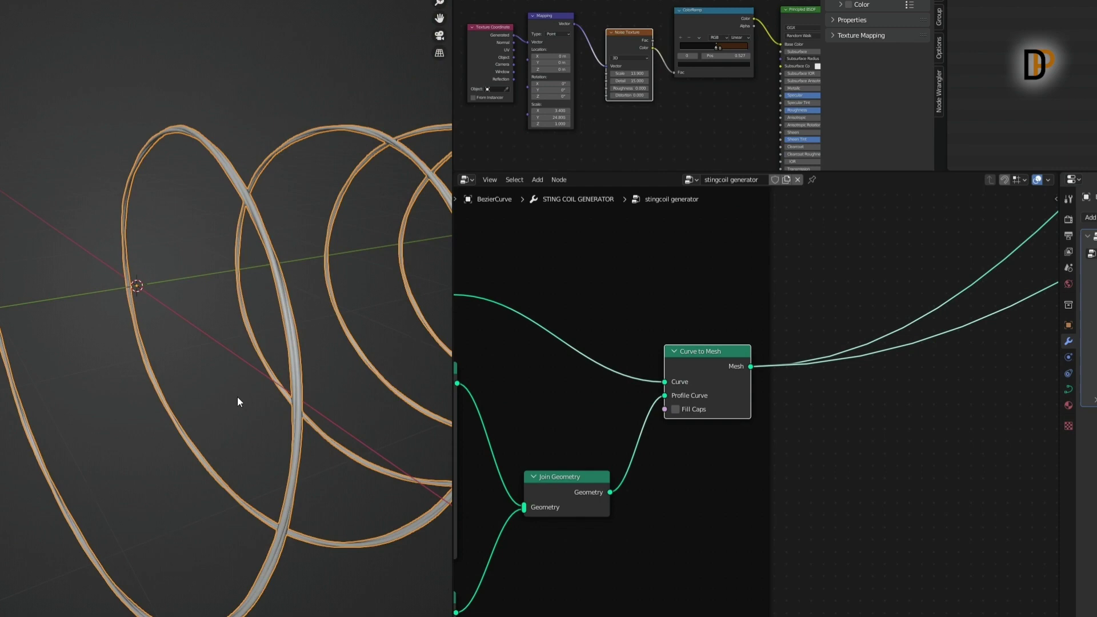
{"action": "middle_click_drag", "start_coordinate": [238, 397], "coordinate": [210, 412]}
{"action": "scroll", "coordinate": [210, 413], "scroll_direction": "up", "scroll_amount": 3}
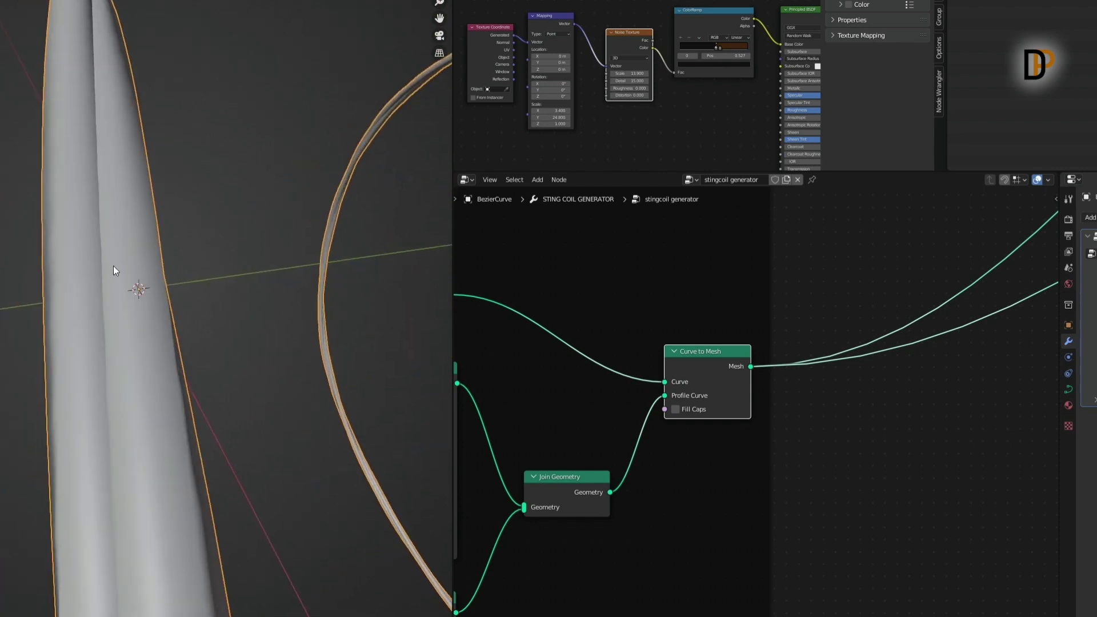
Shift the Set Curve Tilt node in the twisted wire frame and nudge the Index node that drives its tilt
{"action": "middle_click_drag", "start_coordinate": [787, 548], "coordinate": [1096, 546]}
{"action": "middle_click_drag", "start_coordinate": [611, 367], "coordinate": [643, 419]}
{"action": "scroll", "coordinate": [643, 419], "scroll_direction": "up", "scroll_amount": 1}
{"action": "left_click_drag", "start_coordinate": [785, 321], "coordinate": [809, 301]}
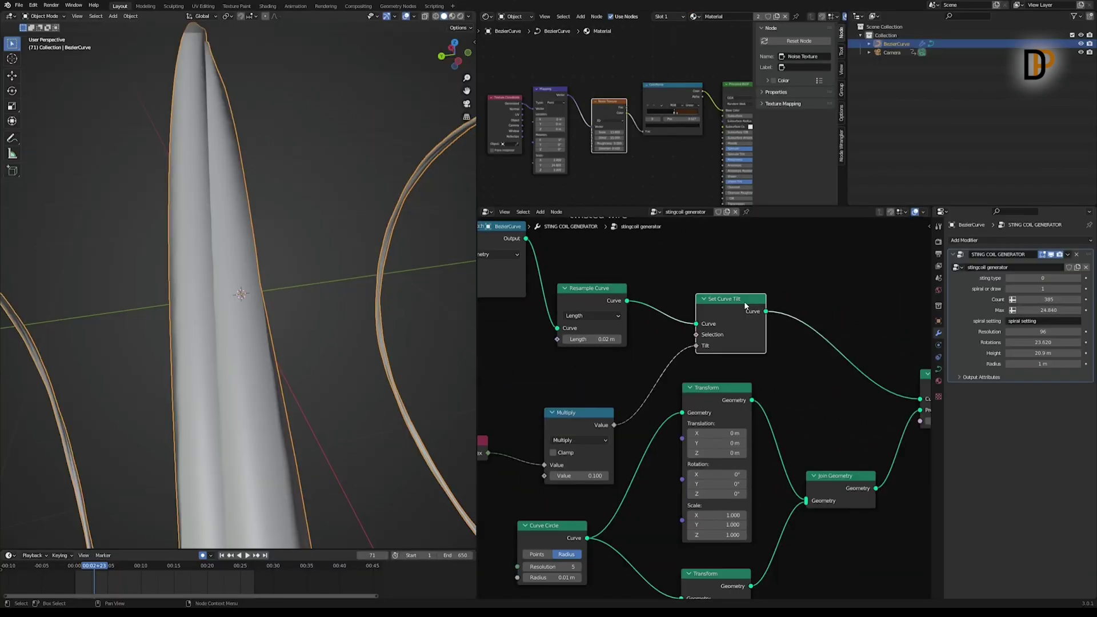
{"action": "middle_click_drag", "start_coordinate": [743, 336], "coordinate": [796, 304]}
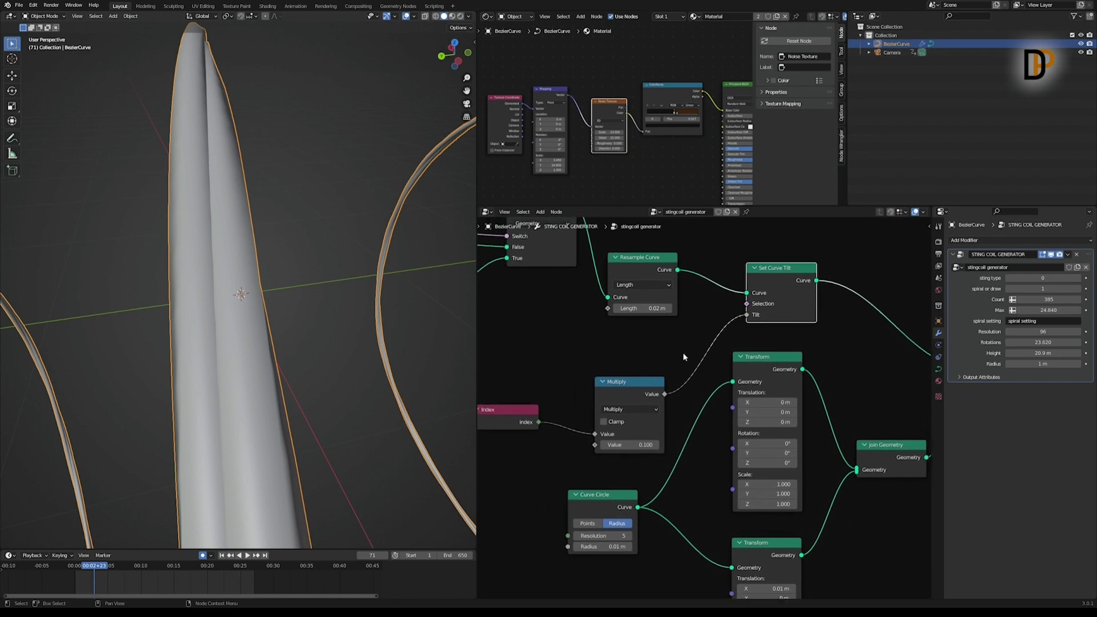
{"action": "middle_click_drag", "start_coordinate": [661, 364], "coordinate": [717, 338]}
{"action": "left_click_drag", "start_coordinate": [584, 377], "coordinate": [583, 382]}
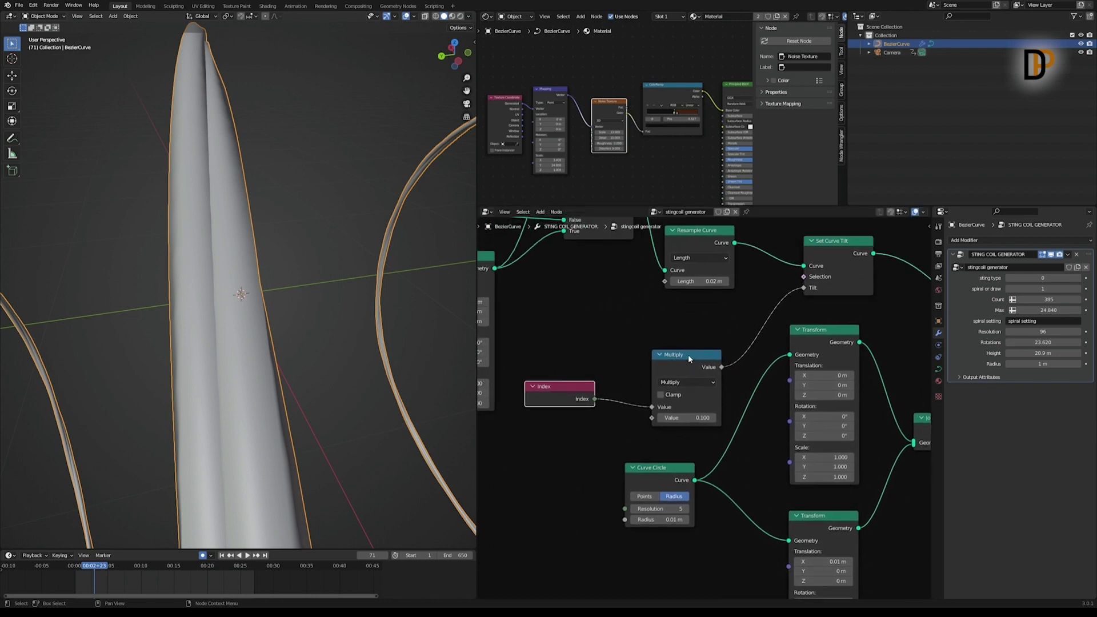
Nudge the Multiply node feeding the curve tilt and set its multiplier value to 2.5
{"action": "left_click_drag", "start_coordinate": [688, 355], "coordinate": [679, 354]}
{"action": "left_click", "coordinate": [692, 420]}
{"action": "type", "text": "2.5"}
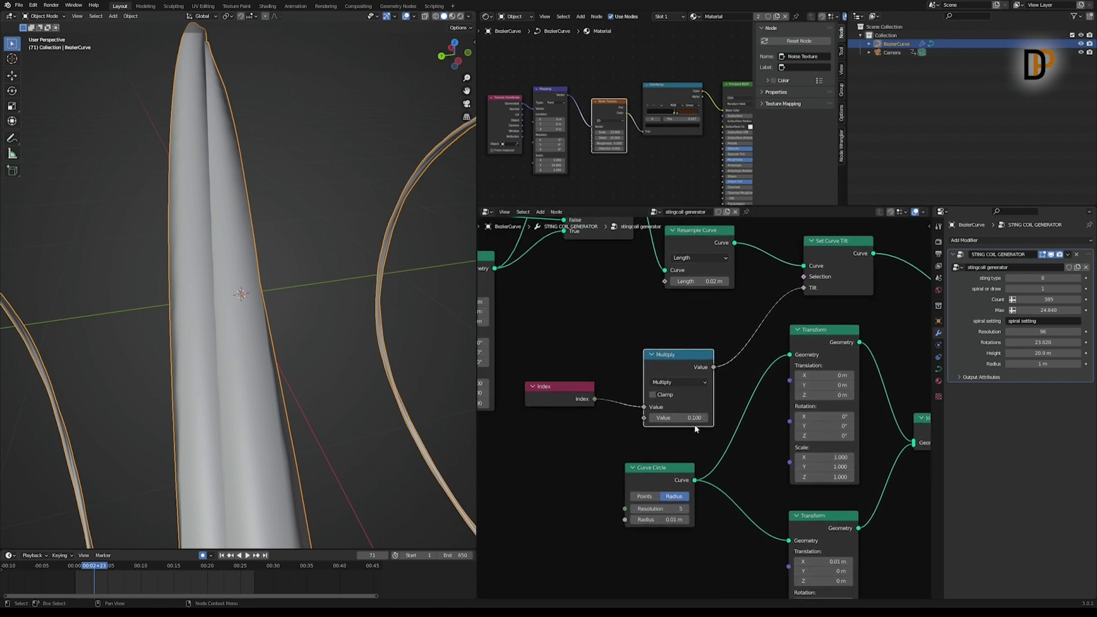
{"action": "key", "text": "Return"}
{"action": "mouse_move", "coordinate": [653, 422]}
{"action": "left_mouse_down"}
{"action": "mouse_move", "coordinate": [595, 422]}
{"action": "mouse_move", "coordinate": [663, 422]}
{"action": "left_mouse_up"}
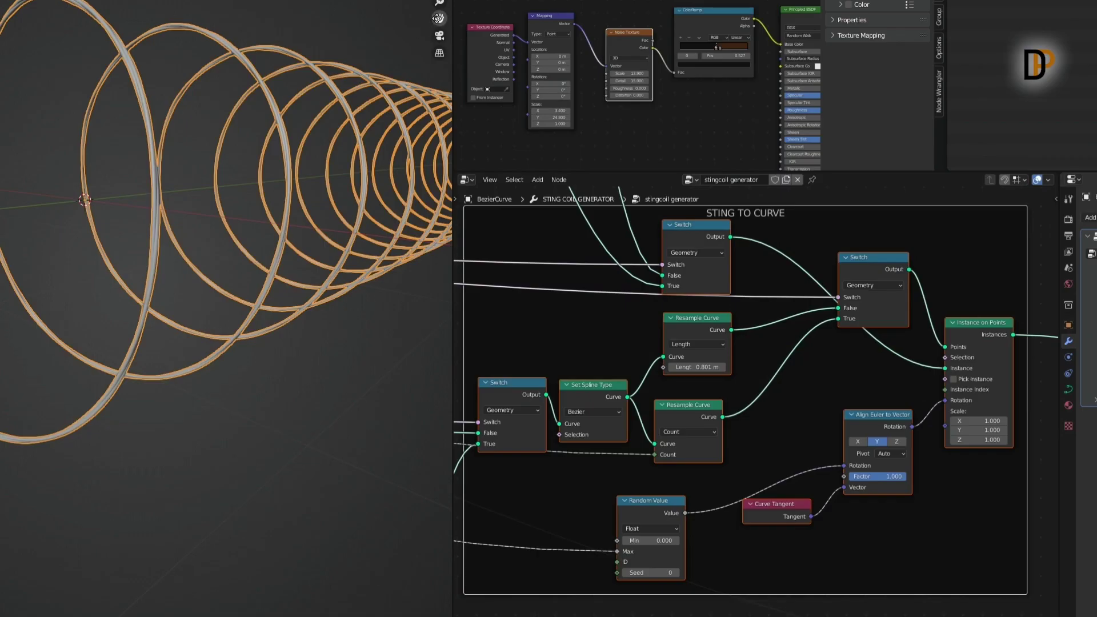
Inspect the spiral wire from another angle and preview the last Transform node of the lower sting frame
{"action": "middle_click_drag", "start_coordinate": [438, 18], "coordinate": [421, 32]}
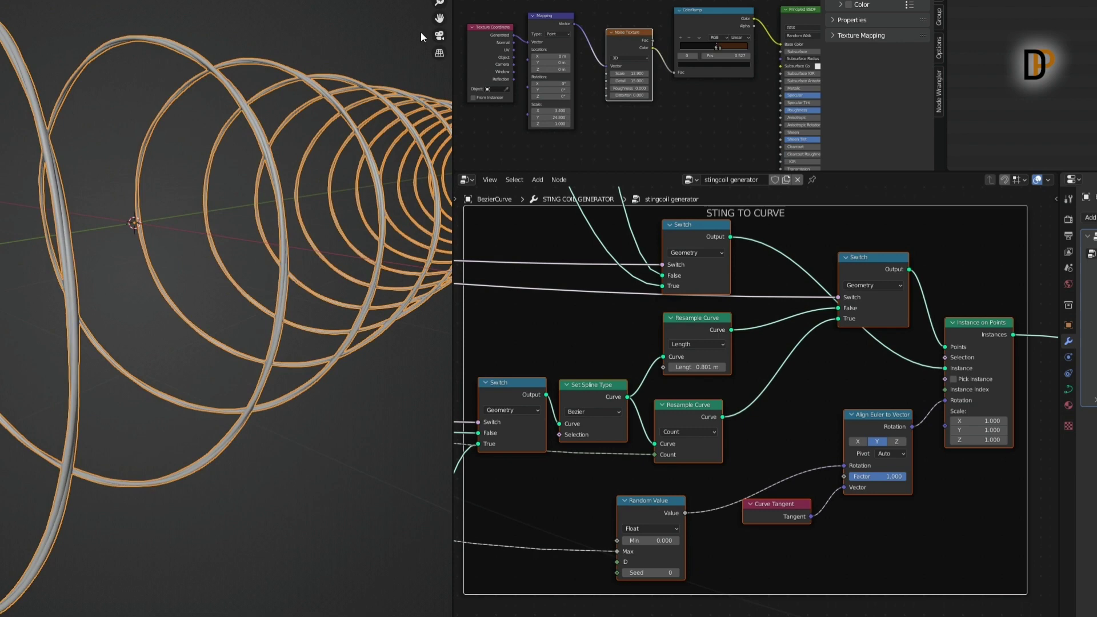
{"action": "middle_click_drag", "start_coordinate": [198, 157], "coordinate": [207, 164]}
{"action": "scroll", "coordinate": [919, 318], "scroll_direction": "down", "scroll_amount": 2}
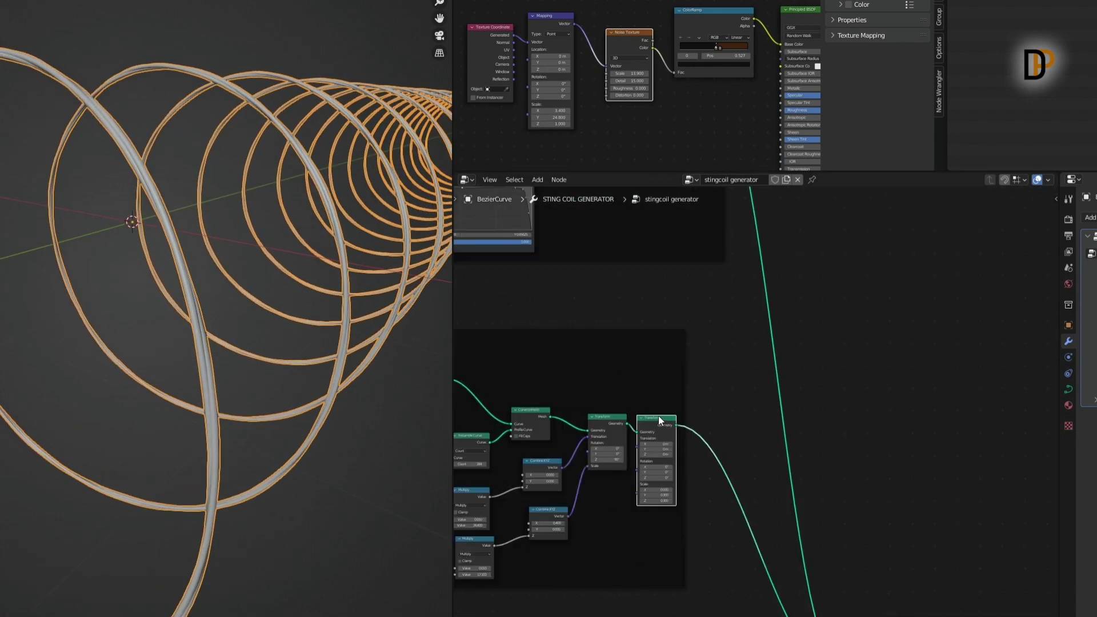
{"action": "left_click", "coordinate": [657, 417], "text": "ctrl+shift"}
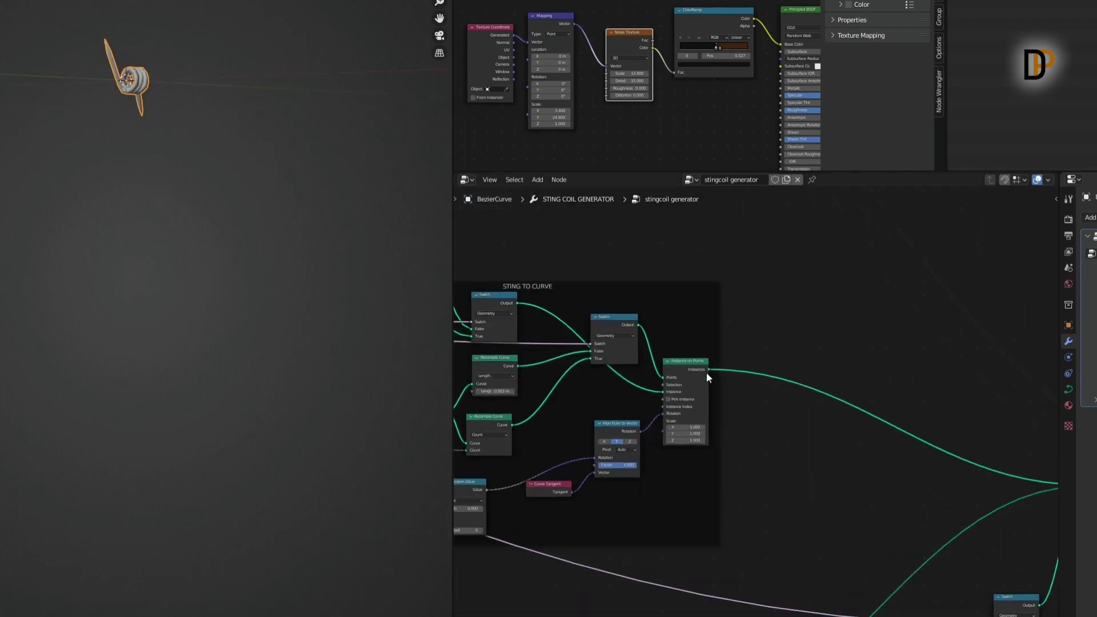
Preview the Instance on Points node in the STING TO CURVE frame and examine the stings distributed along the spiral
{"action": "middle_click_drag", "start_coordinate": [707, 372], "coordinate": [779, 435]}
{"action": "left_click", "coordinate": [756, 417], "text": "ctrl+shift"}
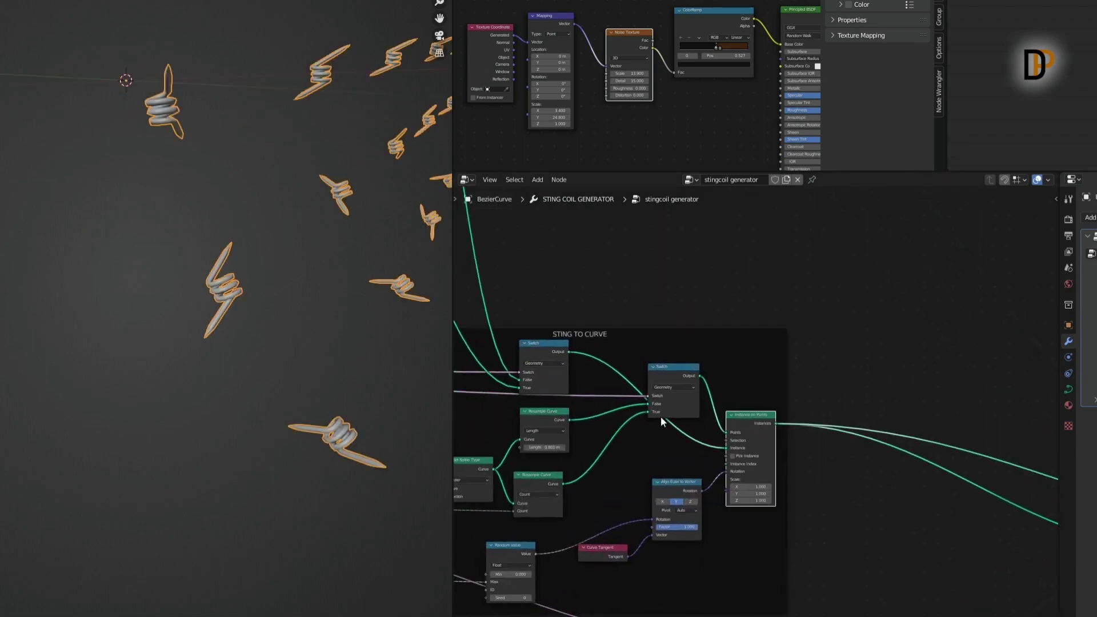
{"action": "scroll", "coordinate": [661, 417], "scroll_direction": "up", "scroll_amount": 3}
{"action": "scroll", "coordinate": [258, 288], "scroll_direction": "down", "scroll_amount": 3}
{"action": "middle_click_drag", "start_coordinate": [253, 290], "coordinate": [308, 294]}
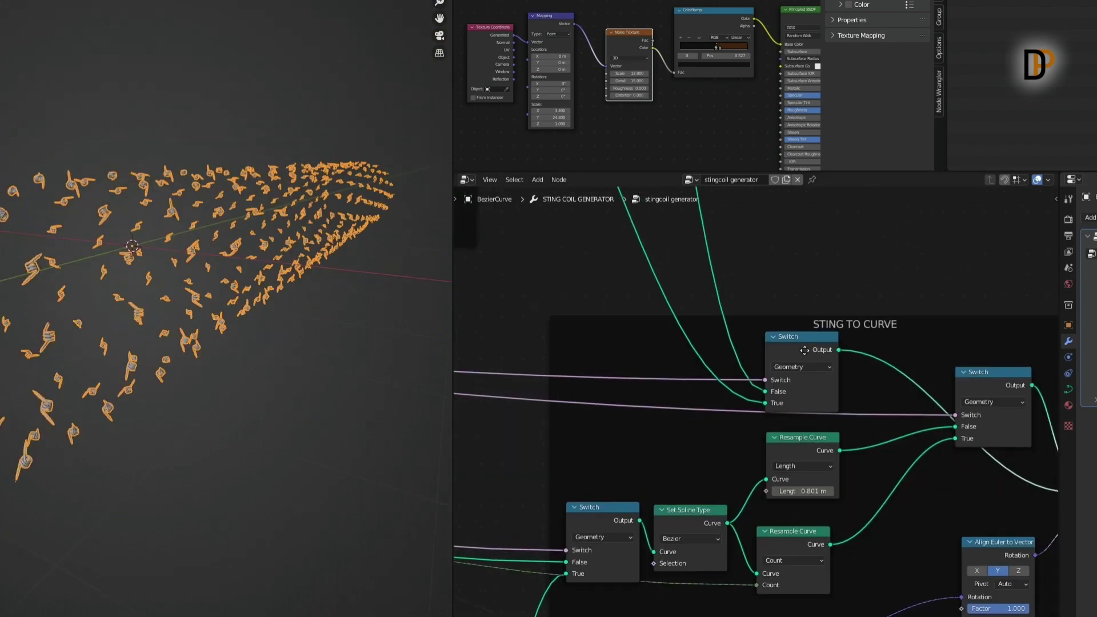
Trace the links from the two sting frames into the upper geometry Switch of the STING TO CURVE frame
{"action": "middle_click_drag", "start_coordinate": [805, 350], "coordinate": [804, 481]}
{"action": "middle_click_drag", "start_coordinate": [621, 264], "coordinate": [696, 442]}
{"action": "scroll", "coordinate": [682, 388], "scroll_direction": "down", "scroll_amount": 7}
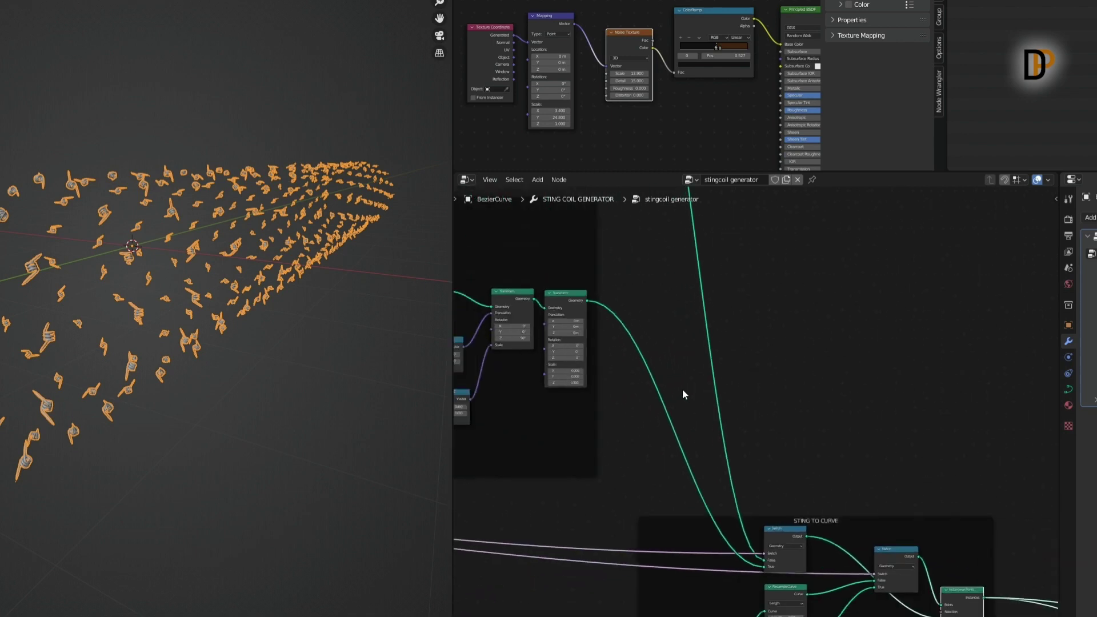
{"action": "middle_click_drag", "start_coordinate": [682, 388], "coordinate": [732, 474]}
{"action": "middle_click_drag", "start_coordinate": [867, 559], "coordinate": [774, 439]}
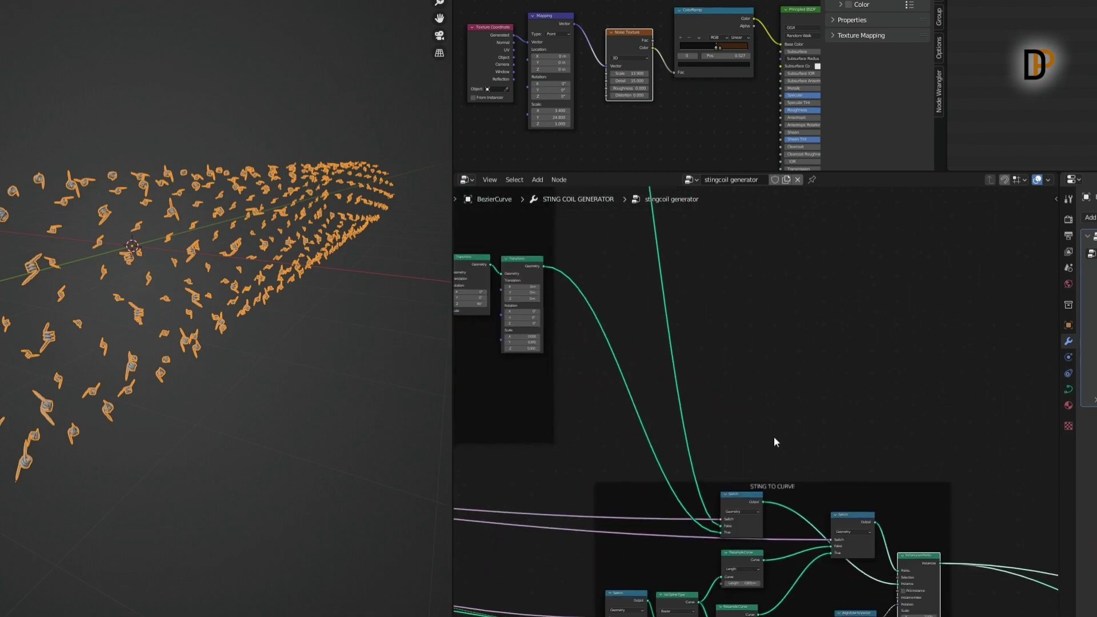
{"action": "left_click", "coordinate": [750, 494]}
Move the lower sting frame closer to the upper sting frame
{"action": "scroll", "coordinate": [688, 392], "scroll_direction": "down", "scroll_amount": 4}
{"action": "middle_click_drag", "start_coordinate": [688, 392], "coordinate": [850, 519]}
{"action": "scroll", "coordinate": [851, 520], "scroll_direction": "down", "scroll_amount": 4}
{"action": "left_click_drag", "start_coordinate": [703, 322], "coordinate": [698, 397]}
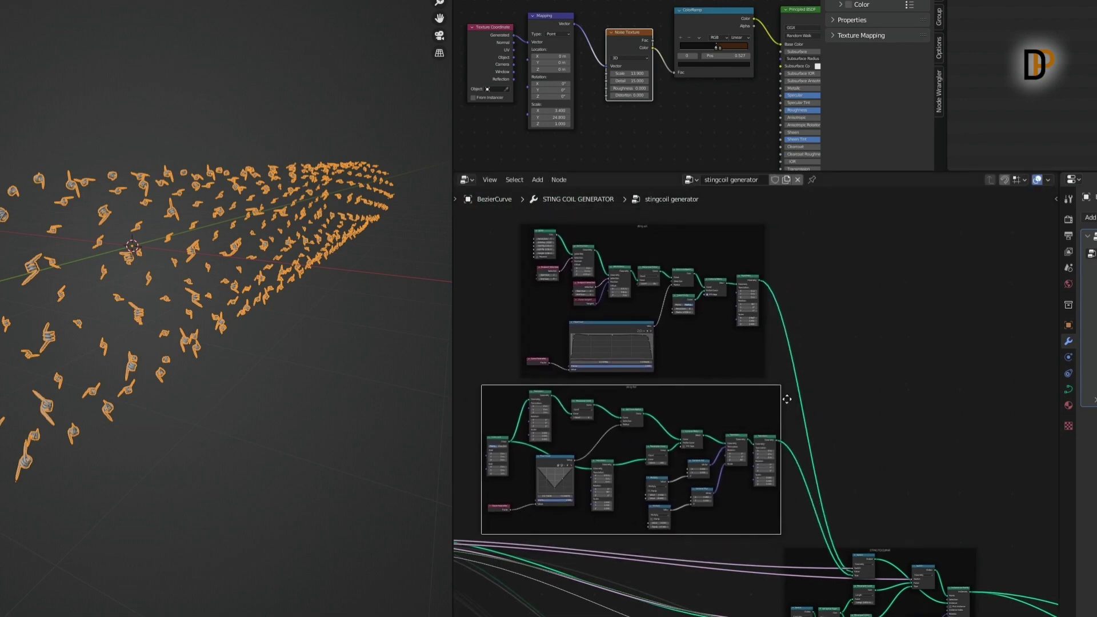
{"action": "middle_click_drag", "start_coordinate": [787, 399], "coordinate": [756, 305]}
{"action": "scroll", "coordinate": [856, 403], "scroll_direction": "up", "scroll_amount": 7}
{"action": "middle_click_drag", "start_coordinate": [934, 449], "coordinate": [821, 362]}
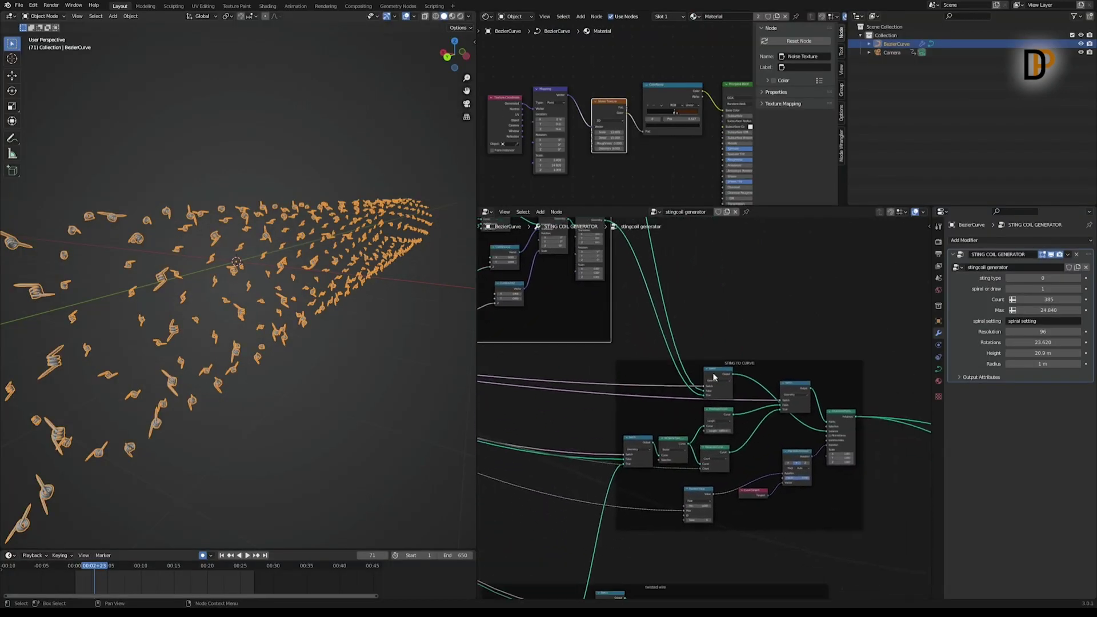
Nudge the upper Switch and Instance on Points nodes in the STING TO CURVE frame and set the sting type to 1
{"action": "left_click_drag", "start_coordinate": [713, 377], "coordinate": [718, 362]}
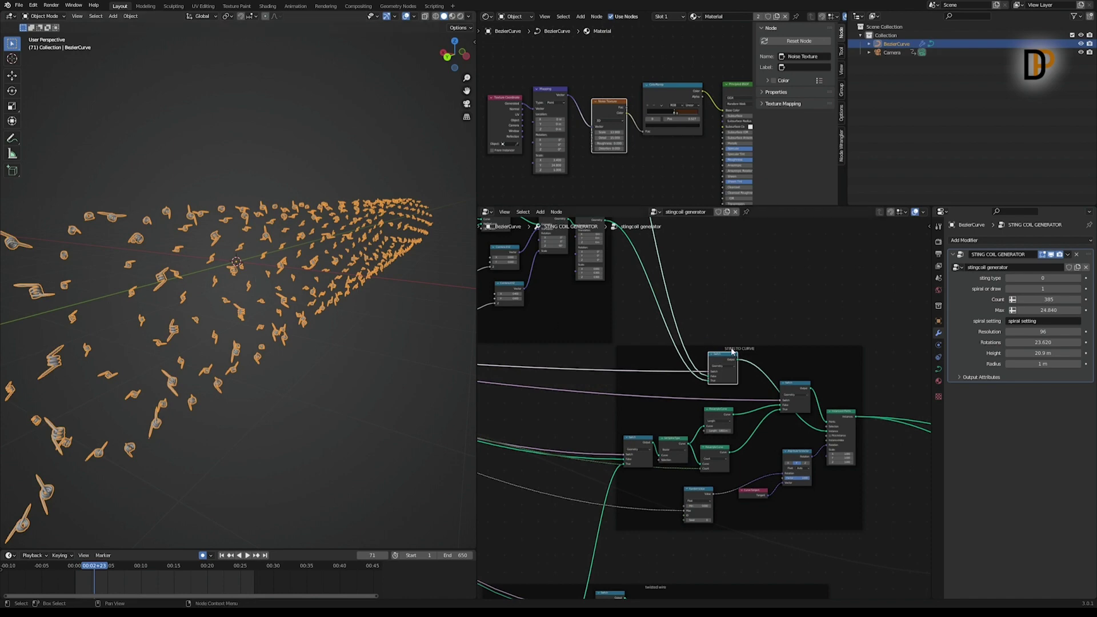
{"action": "left_click", "coordinate": [1078, 277]}
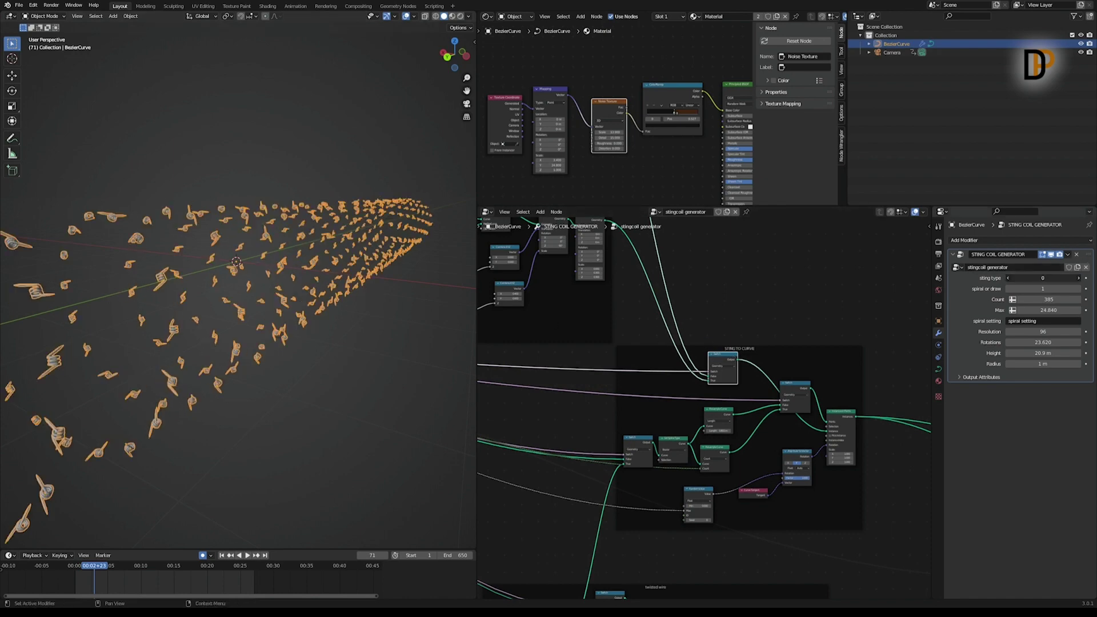
{"action": "scroll", "coordinate": [842, 368], "scroll_direction": "up", "scroll_amount": 2}
{"action": "left_click_drag", "start_coordinate": [841, 366], "coordinate": [848, 345]}
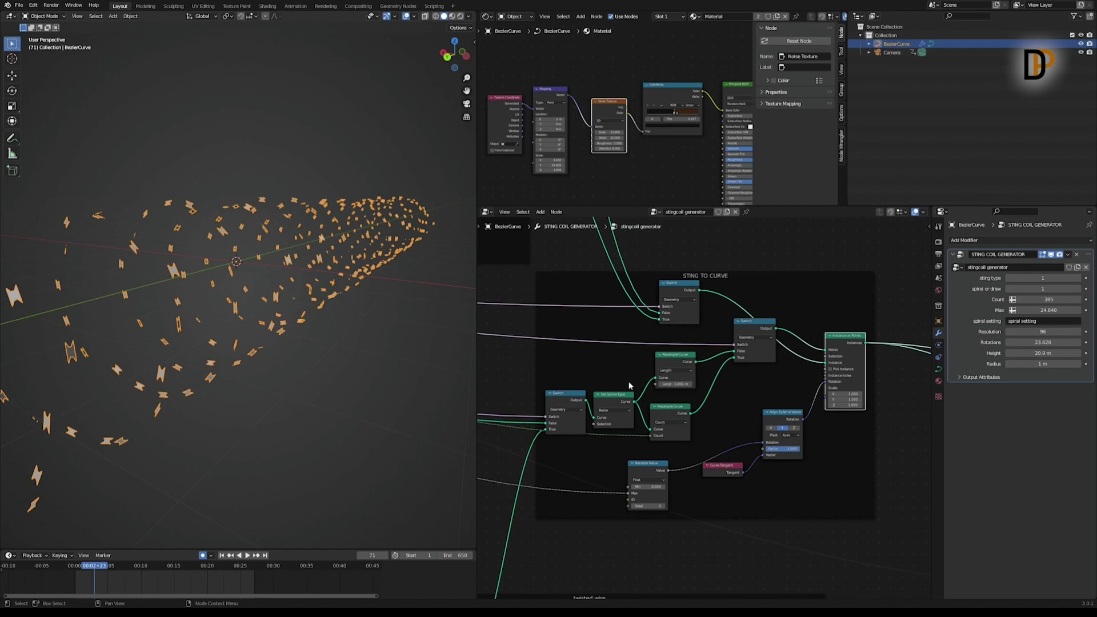
Nudge the Switch node feeding Set Spline Type and trace its input links back to the twisted wire frame
{"action": "middle_click_drag", "start_coordinate": [560, 426], "coordinate": [691, 220]}
{"action": "scroll", "coordinate": [538, 419], "scroll_direction": "down", "scroll_amount": 1}
{"action": "middle_click_drag", "start_coordinate": [677, 382], "coordinate": [692, 432]}
{"action": "middle_click_drag", "start_coordinate": [749, 340], "coordinate": [717, 424]}
{"action": "left_click_drag", "start_coordinate": [679, 319], "coordinate": [680, 328]}
{"action": "middle_click_drag", "start_coordinate": [679, 353], "coordinate": [721, 358]}
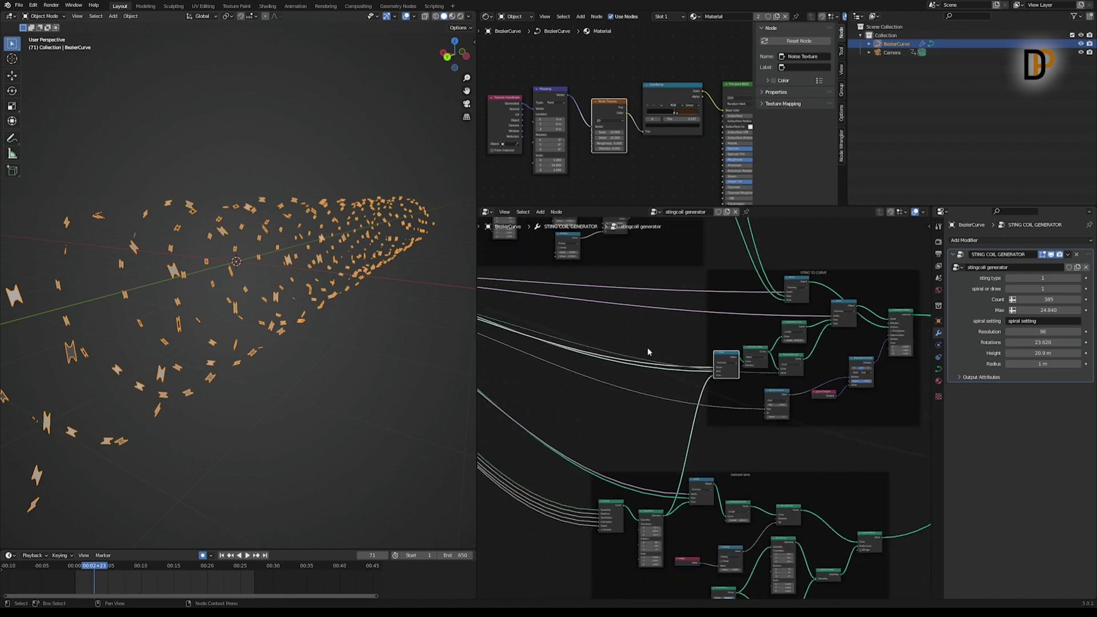
Examine the Random Value node in the STING TO CURVE frame and shift the Align Euler to Vector node slightly
{"action": "scroll", "coordinate": [728, 419], "scroll_direction": "up", "scroll_amount": 3}
{"action": "middle_click_drag", "start_coordinate": [728, 419], "coordinate": [777, 352]}
{"action": "middle_click_drag", "start_coordinate": [664, 488], "coordinate": [687, 489]}
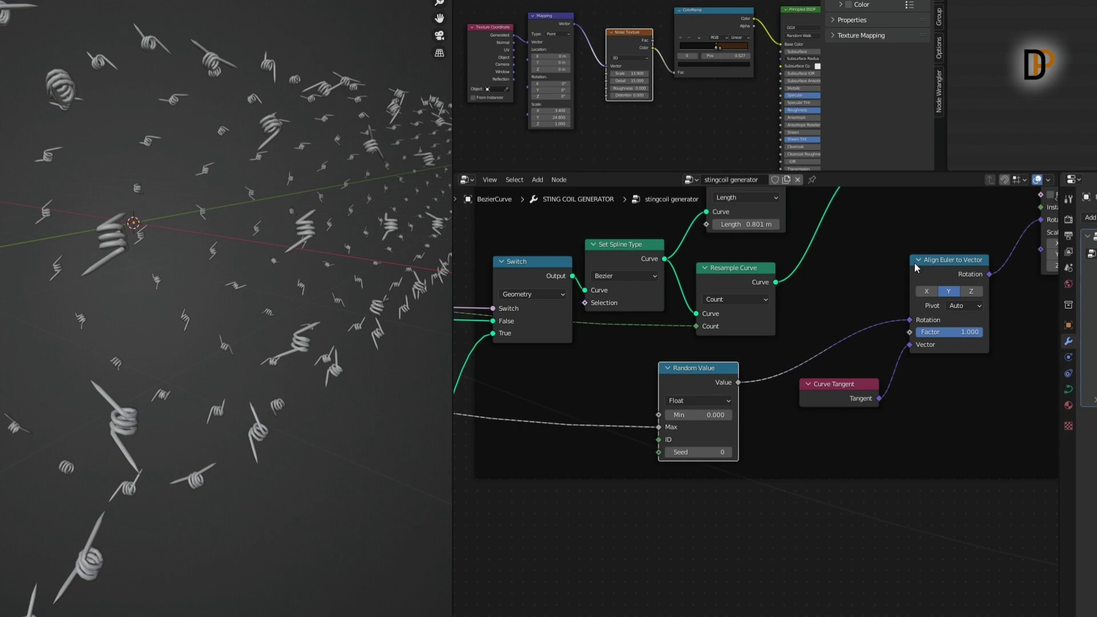
{"action": "middle_click_drag", "start_coordinate": [917, 269], "coordinate": [832, 328]}
{"action": "scroll", "coordinate": [806, 382], "scroll_direction": "down", "scroll_amount": 3}
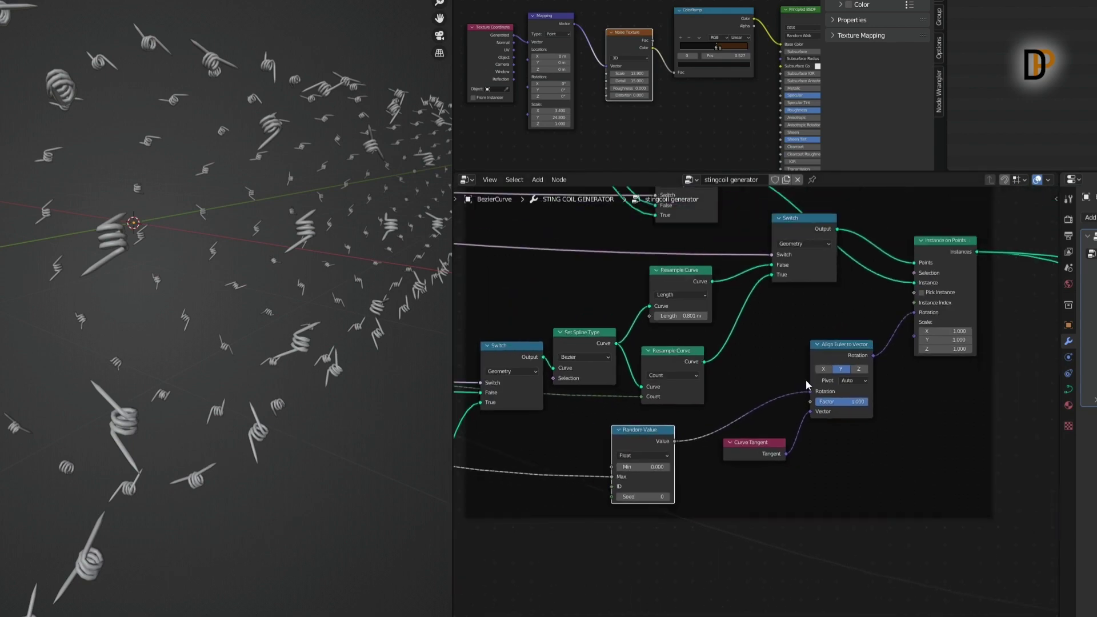
{"action": "middle_click_drag", "start_coordinate": [806, 383], "coordinate": [802, 351]}
{"action": "left_click_drag", "start_coordinate": [831, 316], "coordinate": [847, 324]}
{"action": "scroll", "coordinate": [860, 428], "scroll_direction": "up", "scroll_amount": 3}
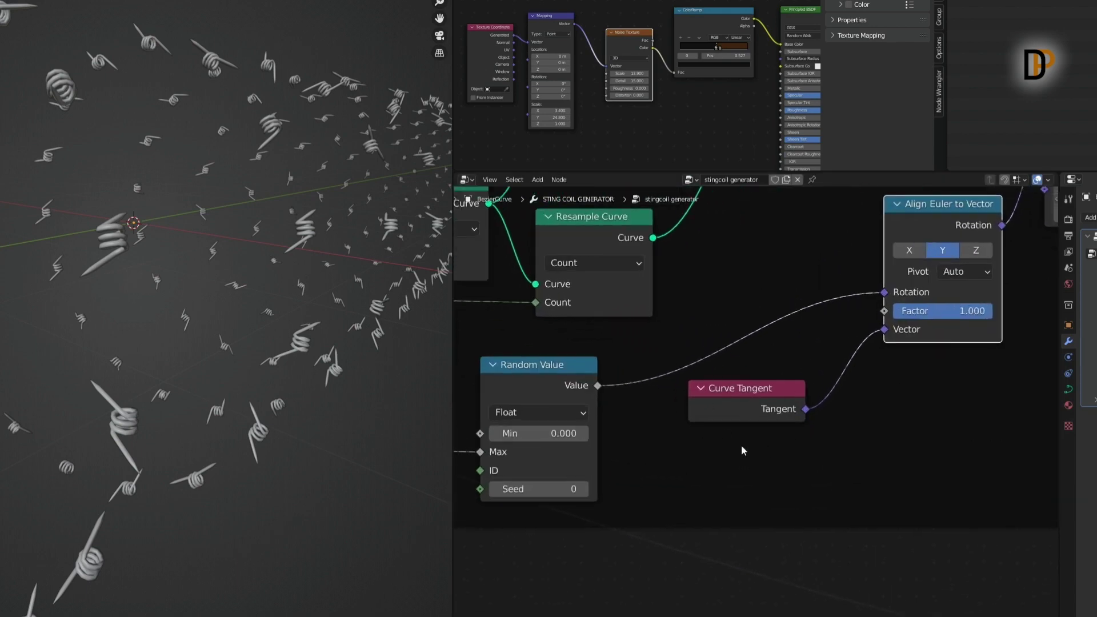
Nudge the Random Value node and locate Random Value among the Utilities nodes available for adding
{"action": "middle_click_drag", "start_coordinate": [855, 393], "coordinate": [789, 441]}
{"action": "scroll", "coordinate": [737, 413], "scroll_direction": "down", "scroll_amount": 4}
{"action": "middle_click_drag", "start_coordinate": [711, 400], "coordinate": [815, 355]}
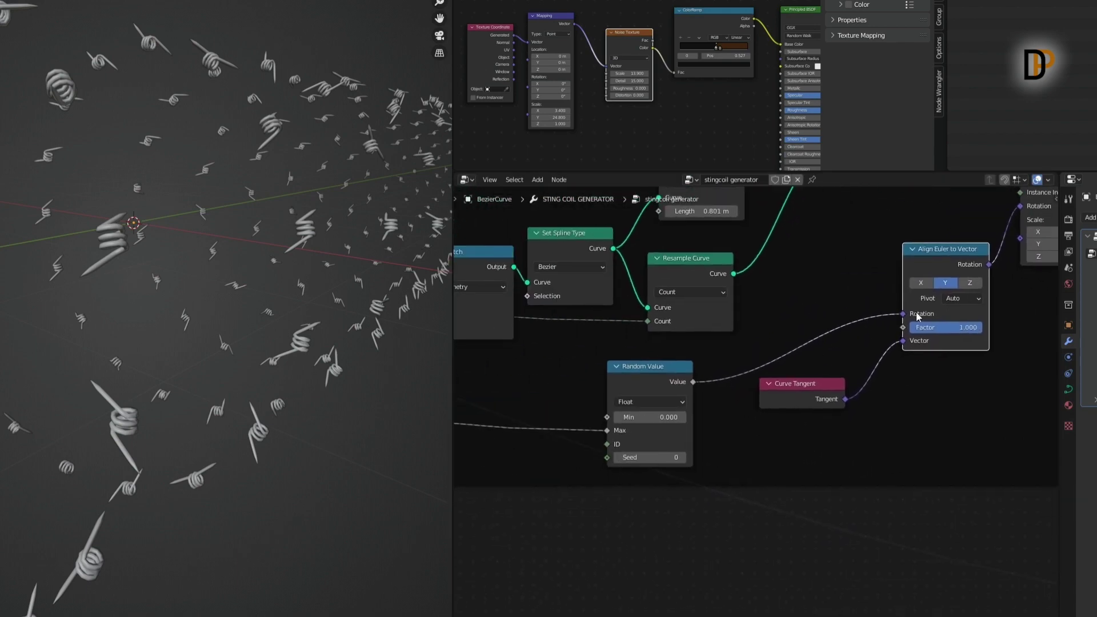
{"action": "scroll", "coordinate": [705, 372], "scroll_direction": "up", "scroll_amount": 2}
{"action": "mouse_move", "coordinate": [604, 346]}
{"action": "left_mouse_down"}
{"action": "mouse_move", "coordinate": [633, 337]}
{"action": "mouse_move", "coordinate": [625, 341]}
{"action": "left_mouse_up"}
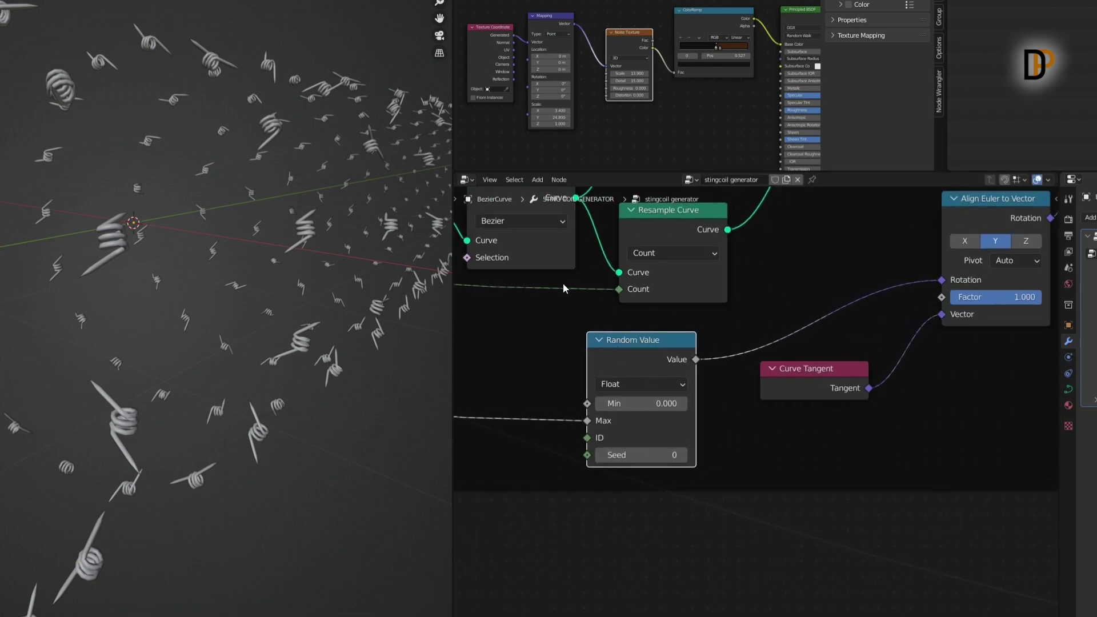
{"action": "left_click", "coordinate": [538, 180]}
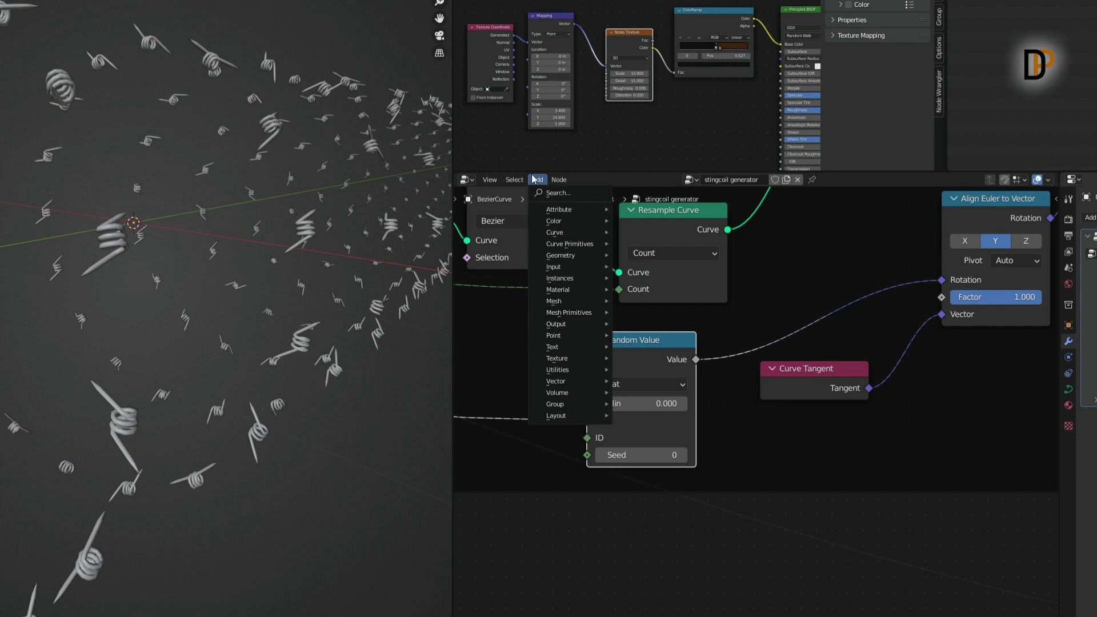
{"action": "mouse_move", "coordinate": [578, 369]}
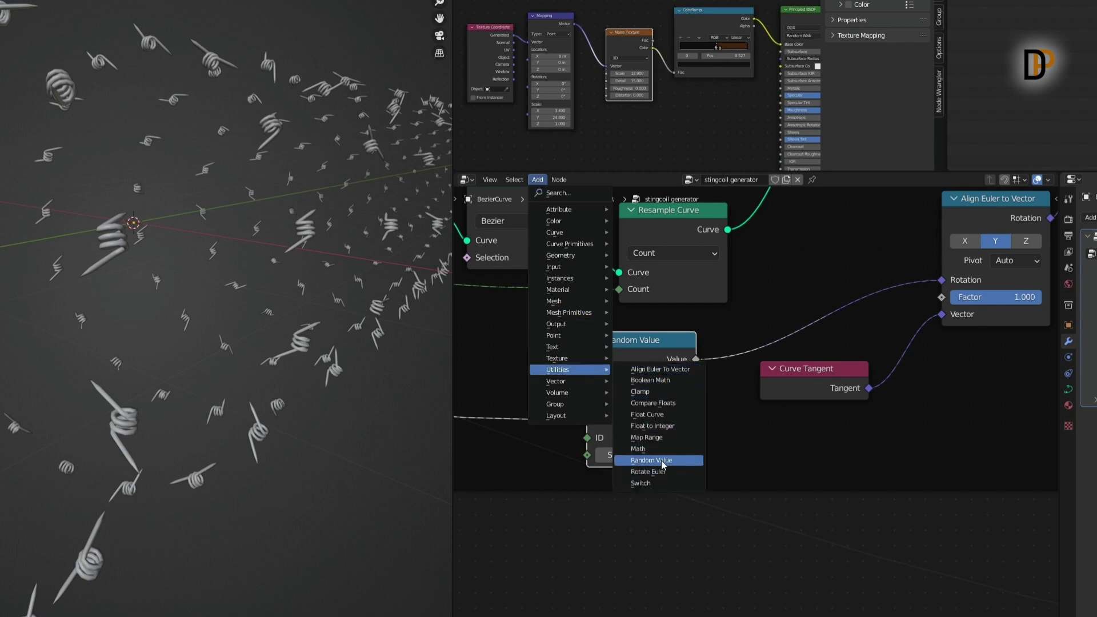
Preview the final Join Geometry node, which combines the generator's branches, next to Set Material
{"action": "middle_click_drag", "start_coordinate": [899, 302], "coordinate": [787, 338]}
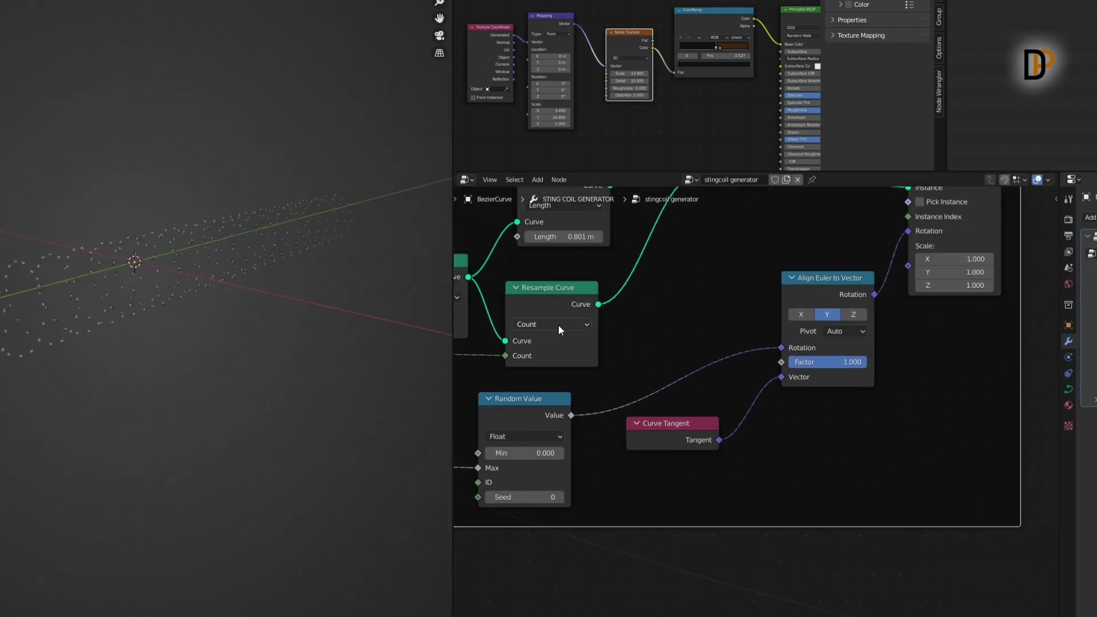
{"action": "middle_click_drag", "start_coordinate": [817, 363], "coordinate": [591, 539]}
{"action": "scroll", "coordinate": [619, 492], "scroll_direction": "down", "scroll_amount": 6}
{"action": "middle_click_drag", "start_coordinate": [727, 454], "coordinate": [521, 294]}
{"action": "scroll", "coordinate": [666, 332], "scroll_direction": "down", "scroll_amount": 3}
{"action": "middle_click_drag", "start_coordinate": [769, 337], "coordinate": [579, 316]}
{"action": "scroll", "coordinate": [168, 241], "scroll_direction": "up", "scroll_amount": 5}
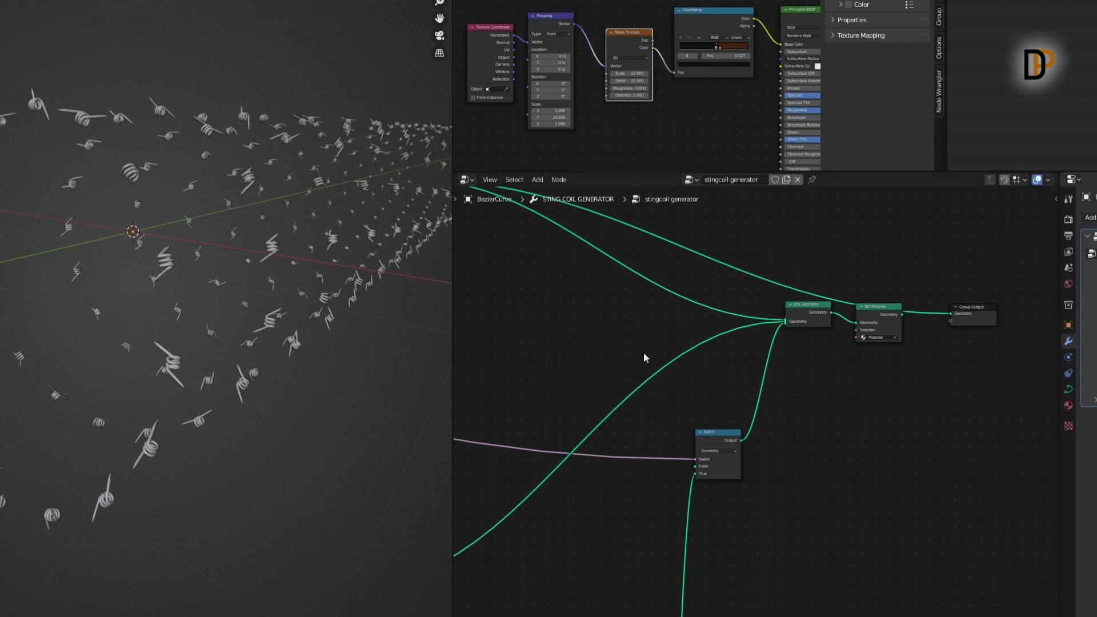
{"action": "middle_click_drag", "start_coordinate": [836, 394], "coordinate": [857, 405]}
{"action": "left_click", "coordinate": [844, 327]}
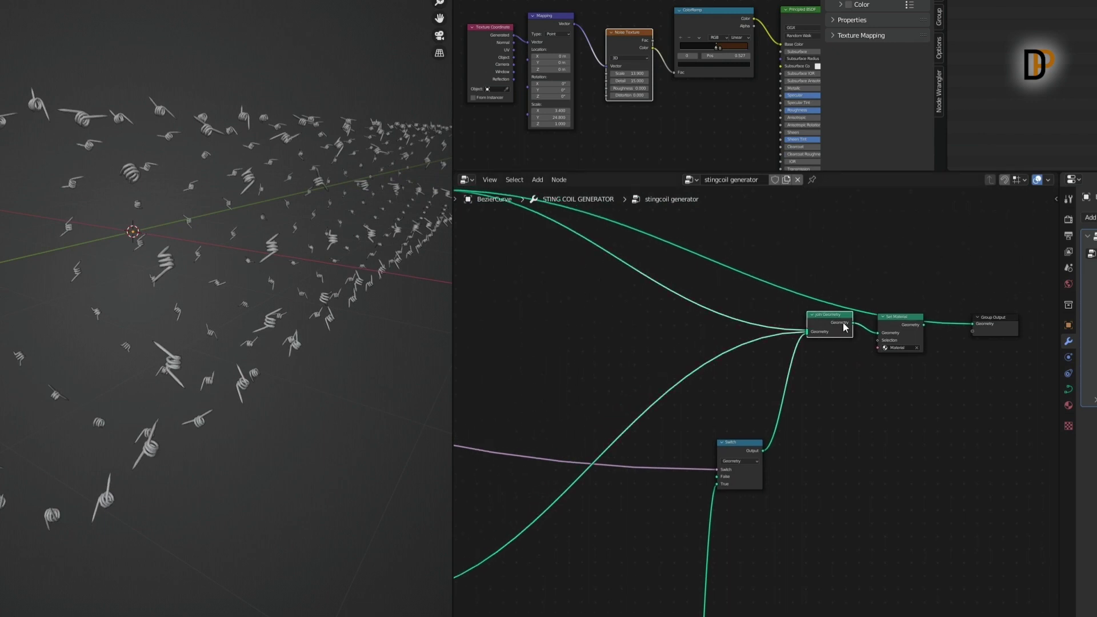
{"action": "left_click", "coordinate": [842, 324], "text": "ctrl+shift"}
Orbit around the joined barbed wire coil to examine its stings and supporting posts
{"action": "middle_click_drag", "start_coordinate": [254, 318], "coordinate": [274, 327]}
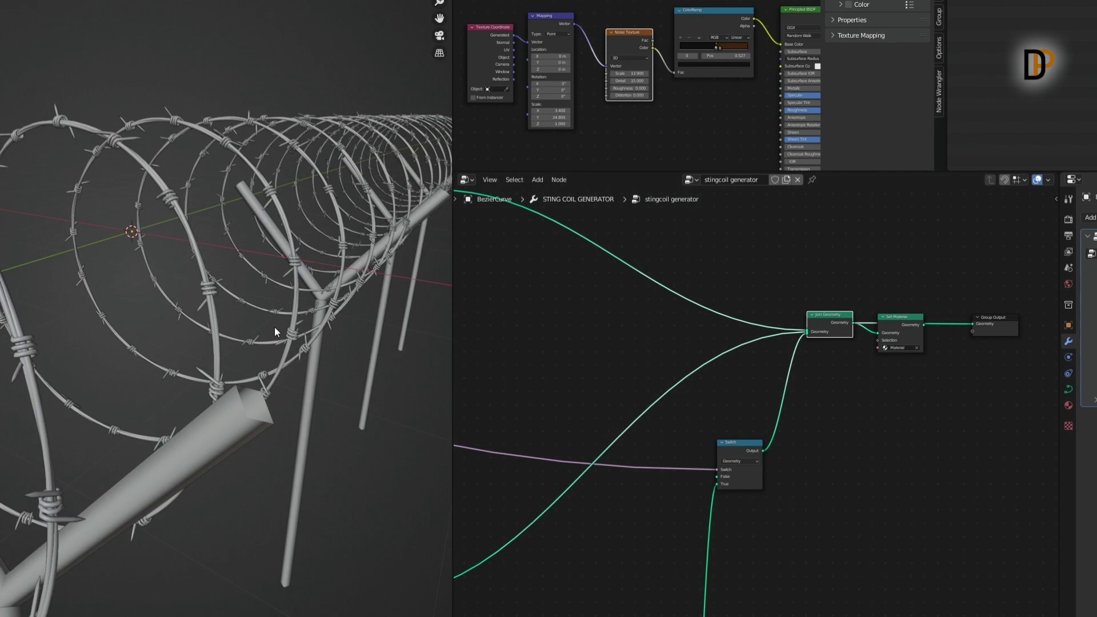
{"action": "scroll", "coordinate": [742, 401], "scroll_direction": "up", "scroll_amount": 1}
{"action": "middle_click_drag", "start_coordinate": [742, 401], "coordinate": [776, 370]}
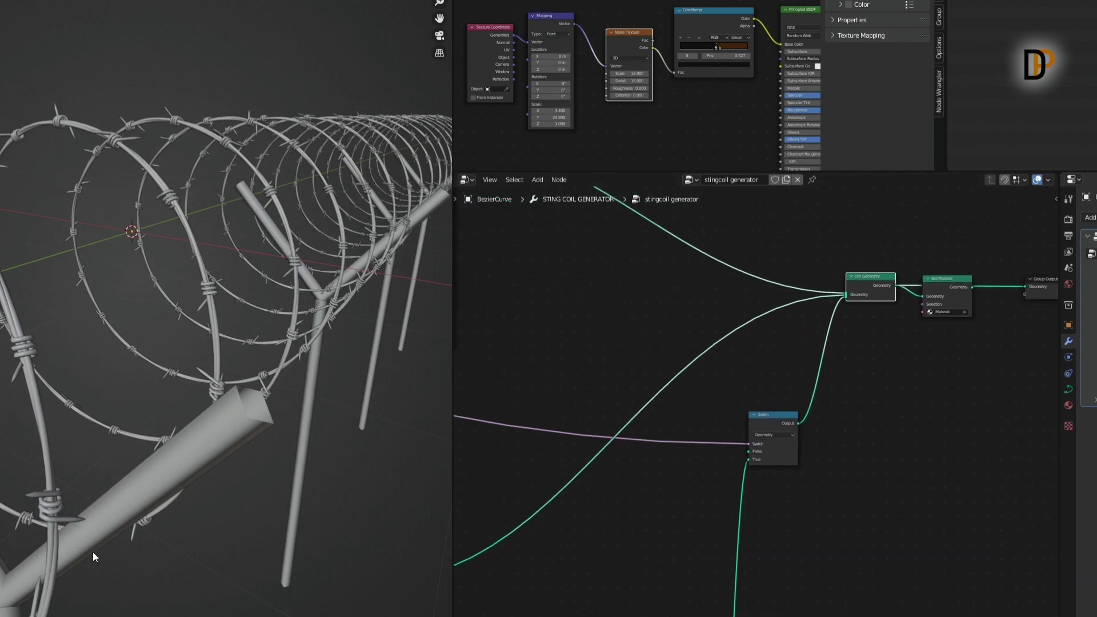
{"action": "middle_click_drag", "start_coordinate": [92, 557], "coordinate": [245, 330]}
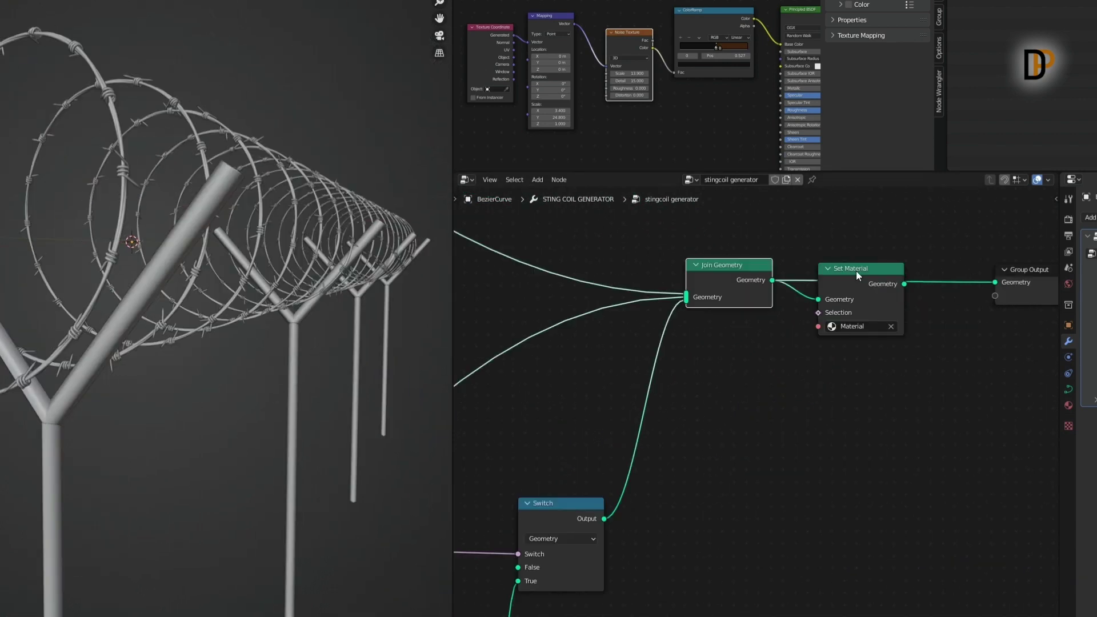
Space out the Set Material, Join Geometry and Group Output nodes and route Set Material's output into Group Output
{"action": "left_click_drag", "start_coordinate": [856, 272], "coordinate": [886, 332]}
{"action": "left_click_drag", "start_coordinate": [715, 275], "coordinate": [696, 287]}
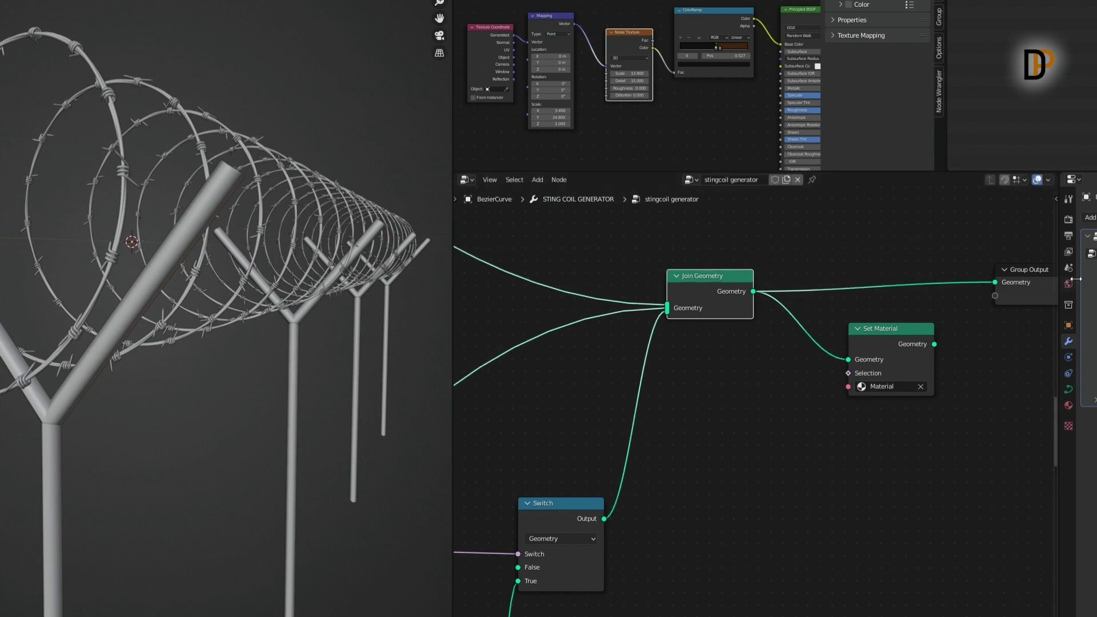
{"action": "left_click_drag", "start_coordinate": [1028, 271], "coordinate": [1051, 270]}
{"action": "left_click", "coordinate": [883, 330]}
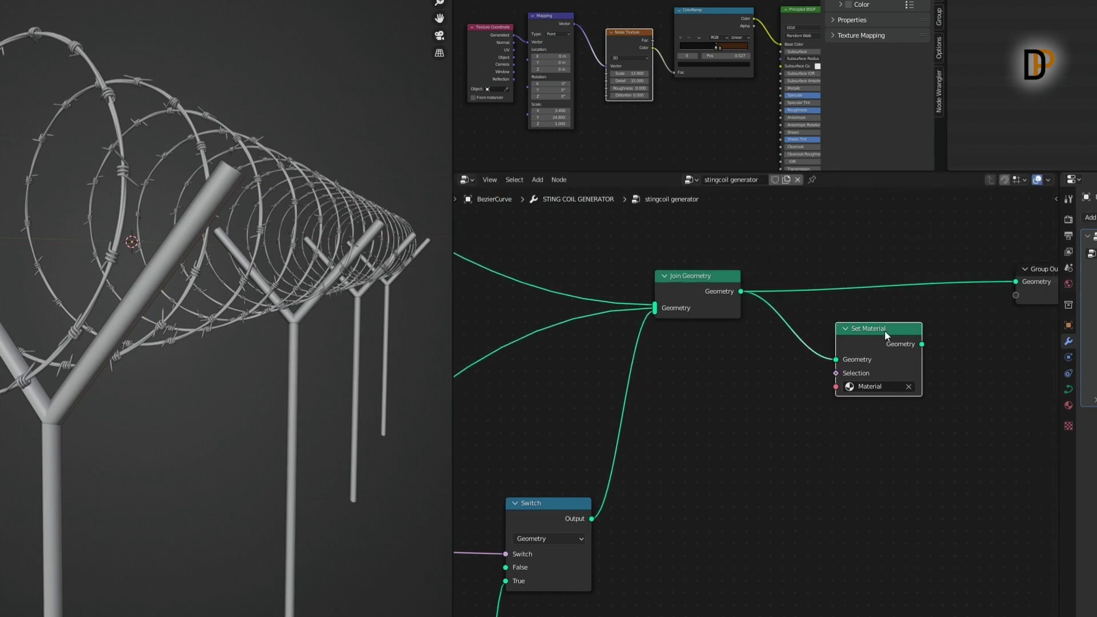
{"action": "left_click", "coordinate": [885, 331], "text": "ctrl+shift"}
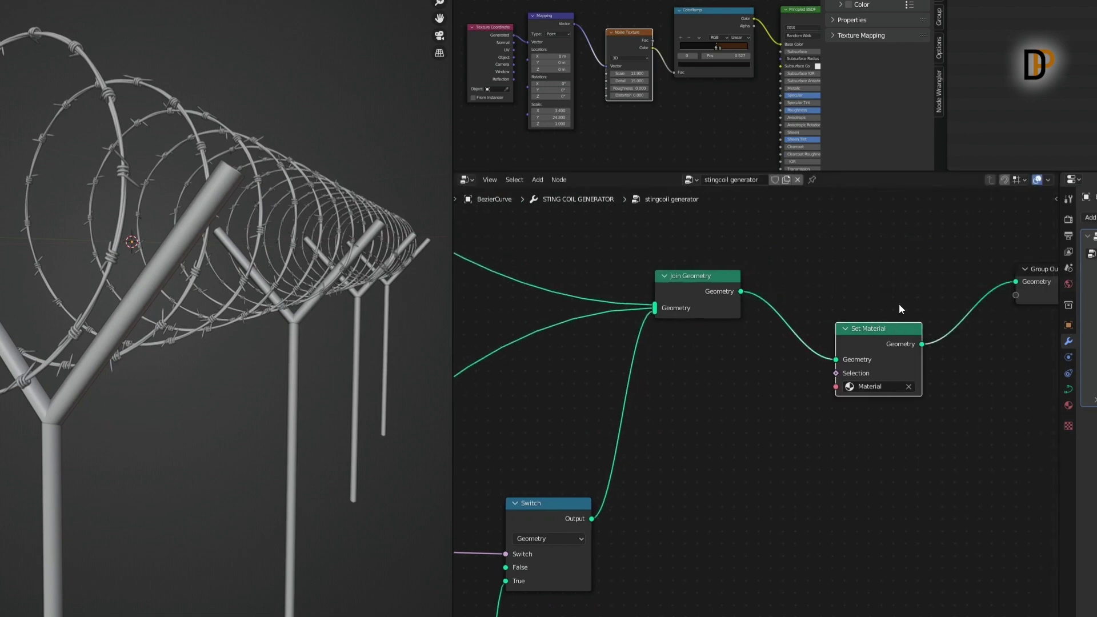
{"action": "middle_click_drag", "start_coordinate": [899, 304], "coordinate": [852, 253]}
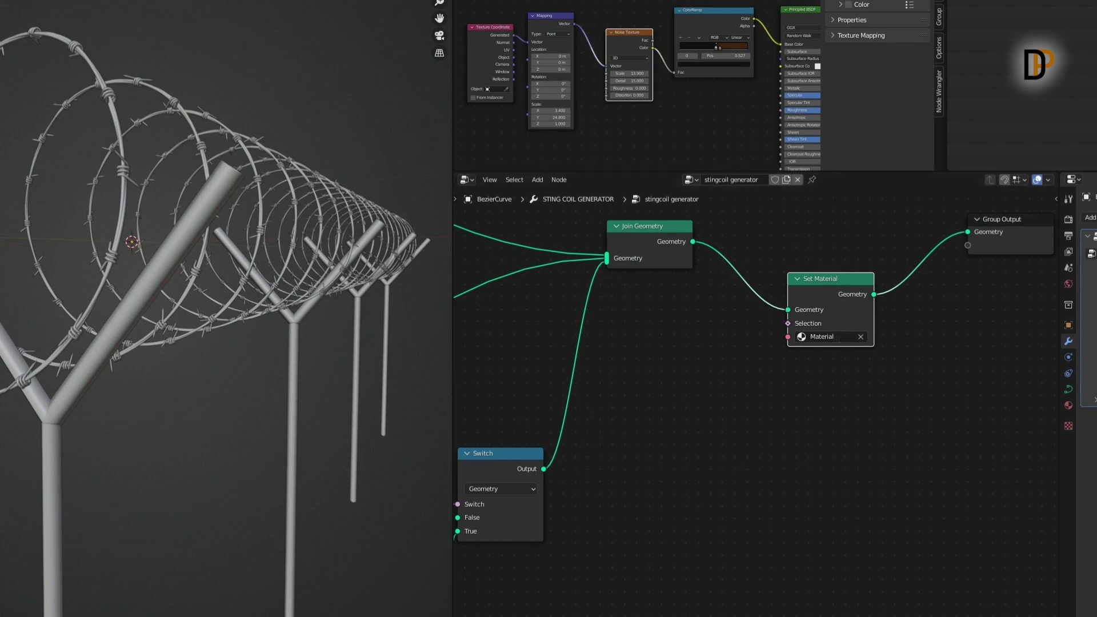
Look through the camera at the rendered barbed wire scene, select the camera, and frame its view closely
{"action": "key", "text": "KP_0"}
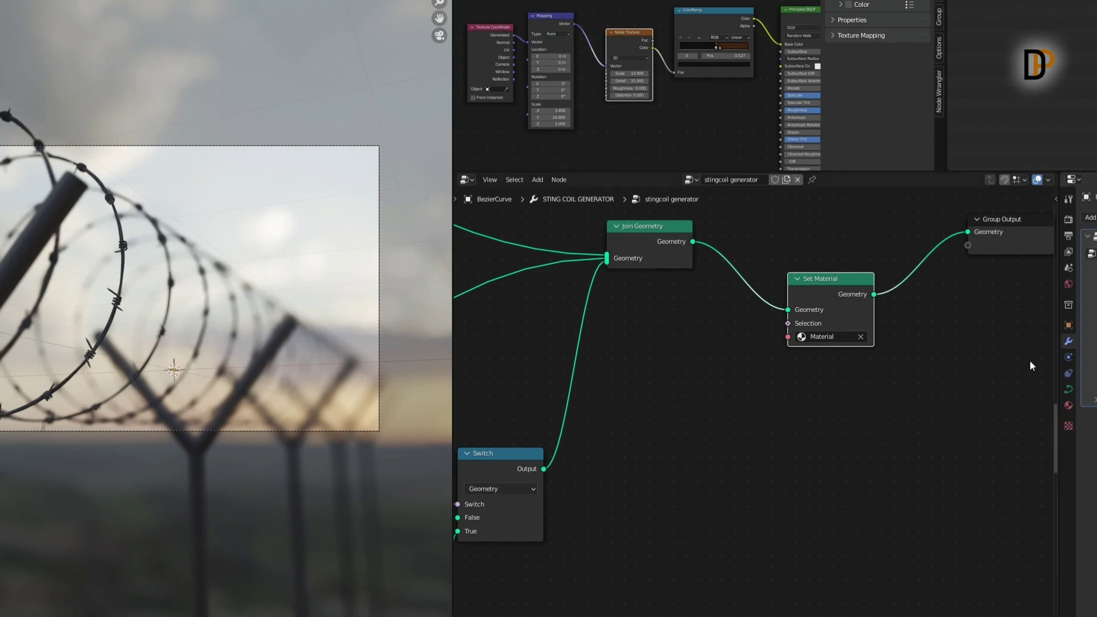
{"action": "left_click", "coordinate": [378, 207]}
{"action": "scroll", "coordinate": [234, 266], "scroll_direction": "up", "scroll_amount": 2}
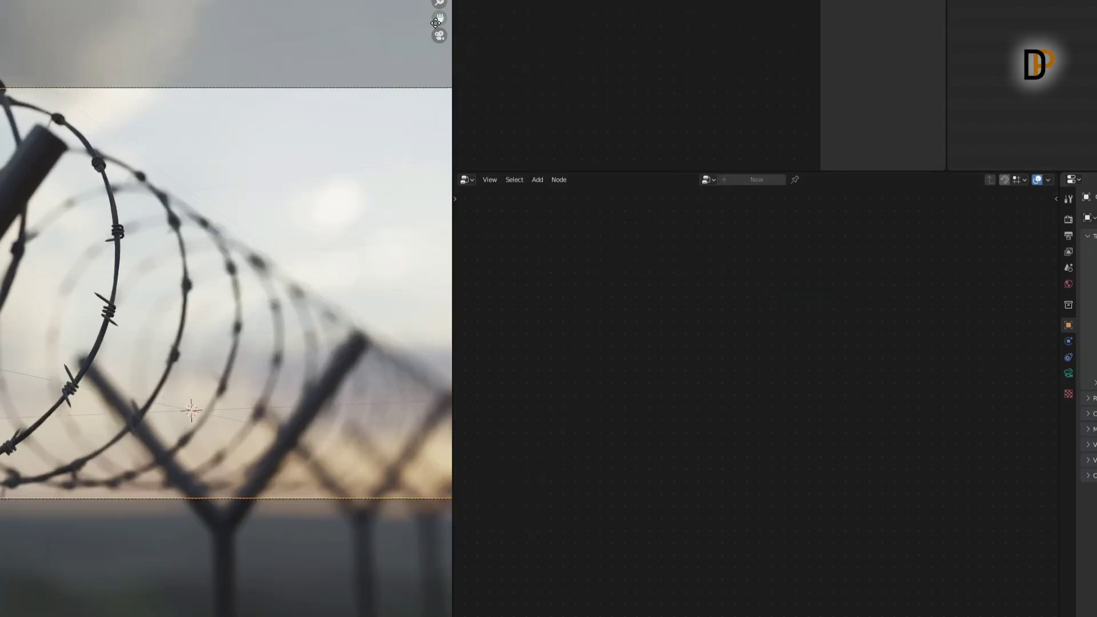
{"action": "left_click_drag", "start_coordinate": [435, 23], "coordinate": [561, 12]}
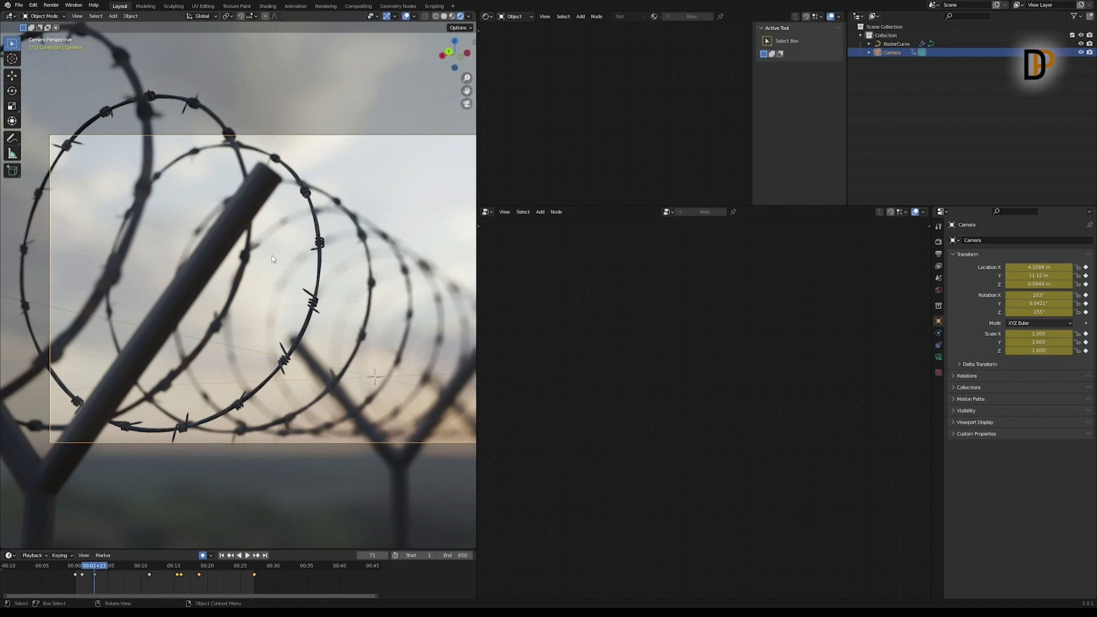
{"action": "left_click", "coordinate": [405, 16]}
{"action": "scroll", "coordinate": [335, 296], "scroll_direction": "up", "scroll_amount": 2}
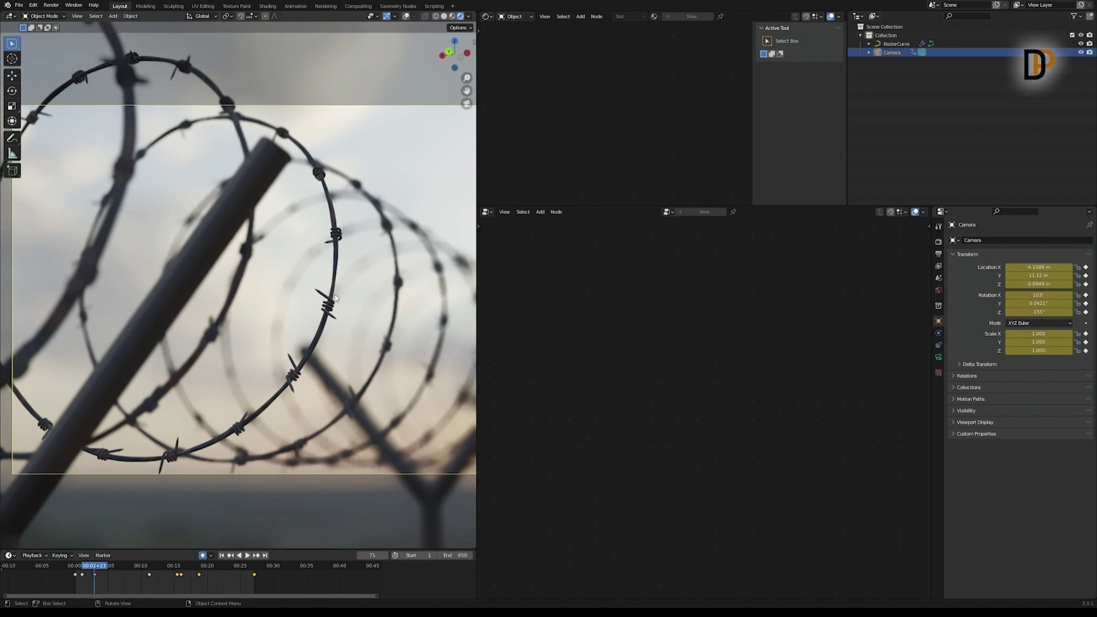
At frame 131, turn off automatic keyframing and set the camera's depth-of-field focus distance to 7.2 m
{"action": "left_click", "coordinate": [939, 357]}
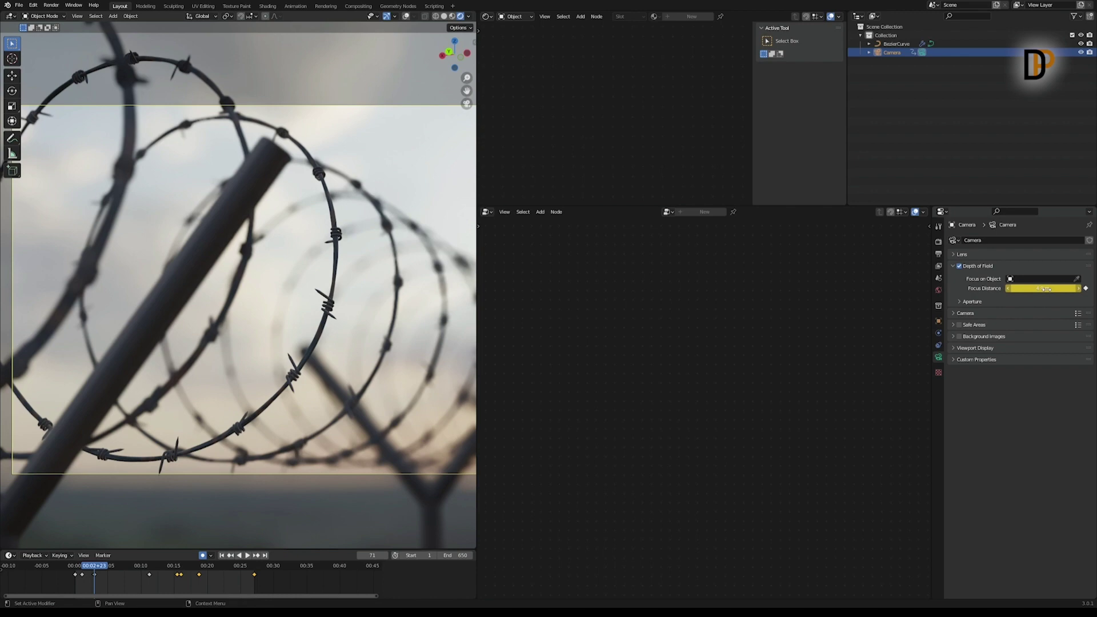
{"action": "left_click_drag", "start_coordinate": [103, 566], "coordinate": [111, 563]}
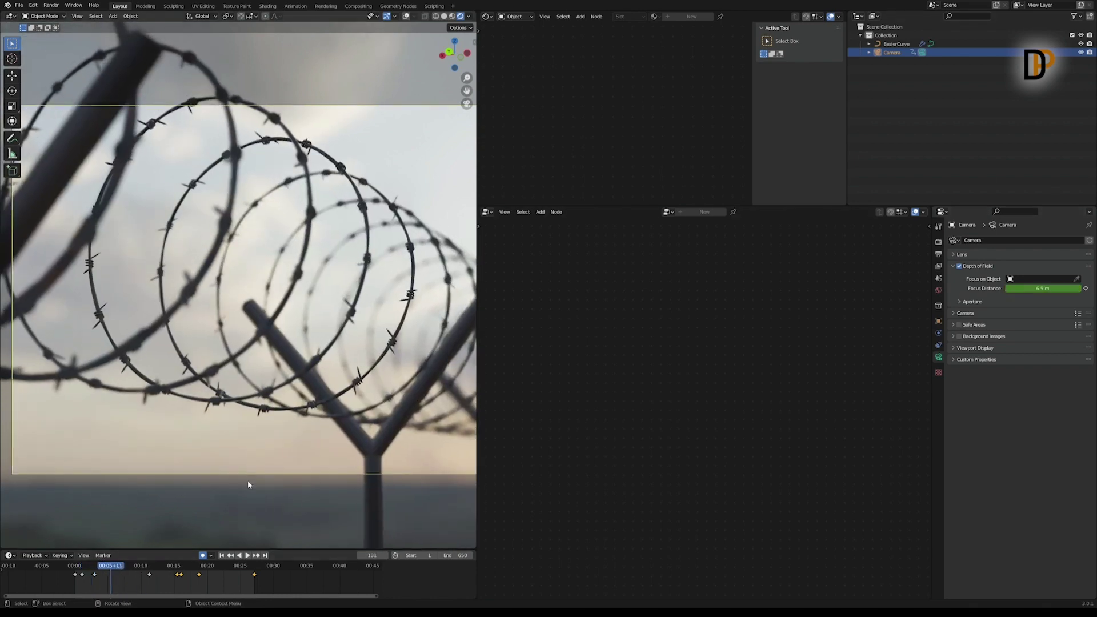
{"action": "left_click", "coordinate": [202, 556]}
{"action": "mouse_move", "coordinate": [1042, 288]}
{"action": "left_mouse_down"}
{"action": "mouse_move", "coordinate": [1020, 288]}
{"action": "mouse_move", "coordinate": [1045, 288]}
{"action": "left_mouse_up"}
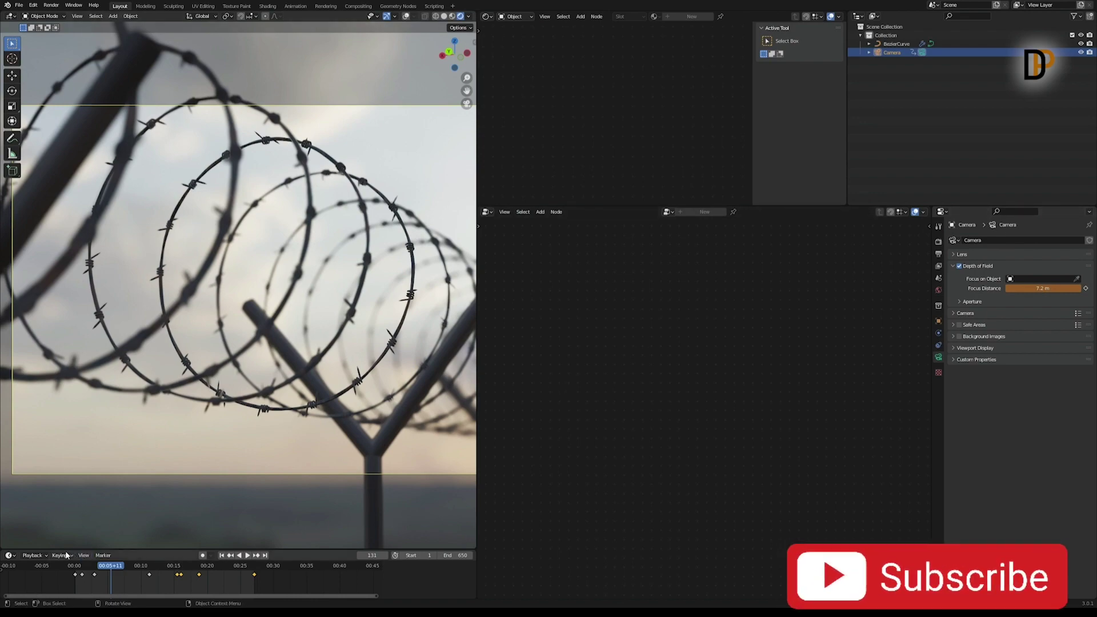
Play and scrub the camera animation through to frame 620 to review the shot inside the coil
{"action": "left_click", "coordinate": [122, 567]}
{"action": "key", "text": "space"}
{"action": "left_click_drag", "start_coordinate": [122, 567], "coordinate": [191, 562]}
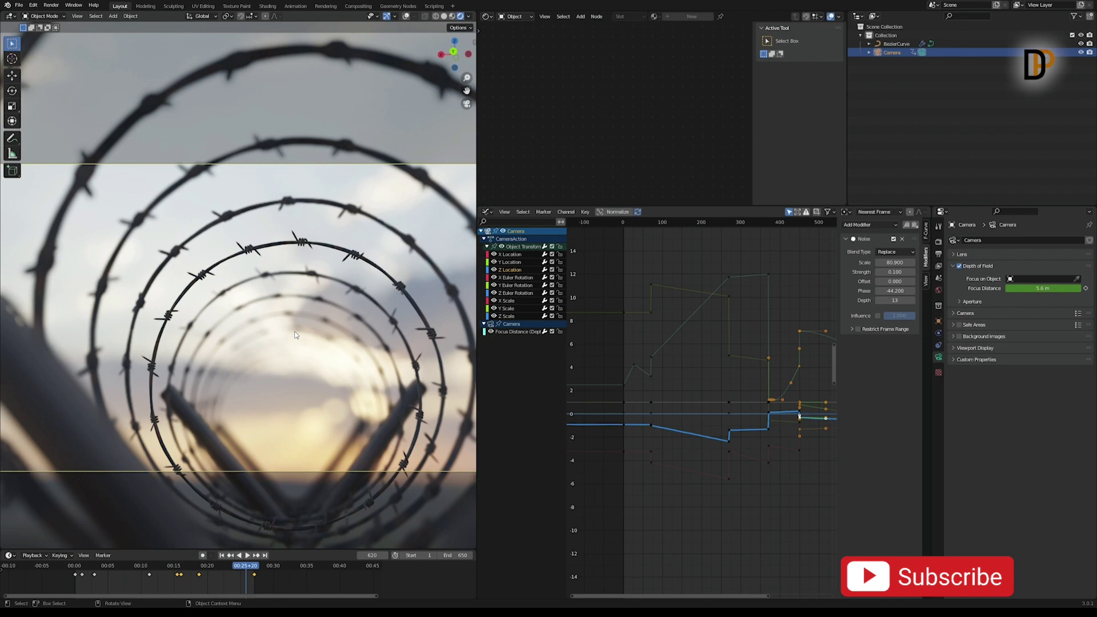
Show the camera's animation curves in the Graph Editor and set the Z Location channel's Noise modifier scale to 114.8
{"action": "left_click", "coordinate": [487, 212]}
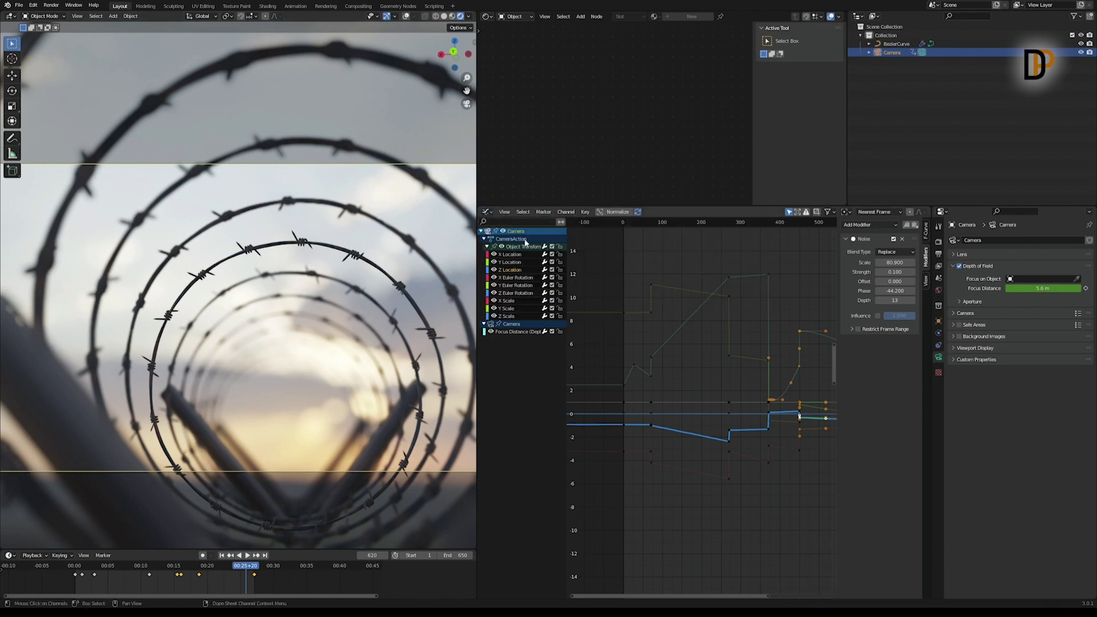
{"action": "left_click", "coordinate": [525, 242]}
{"action": "left_click", "coordinate": [521, 267]}
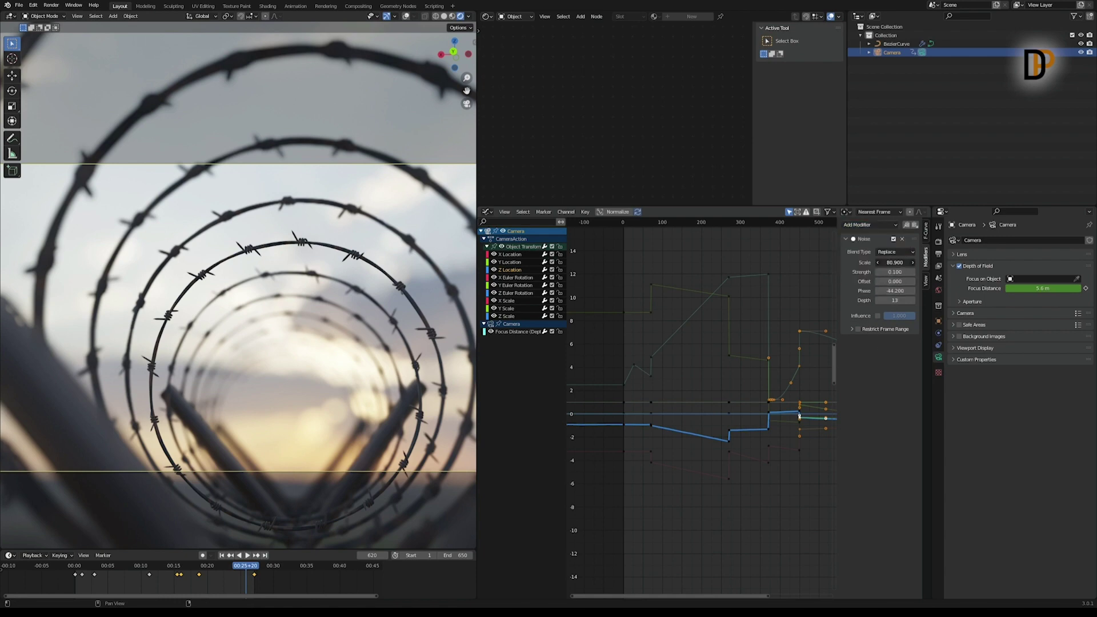
{"action": "left_click_drag", "start_coordinate": [894, 262], "coordinate": [950, 262]}
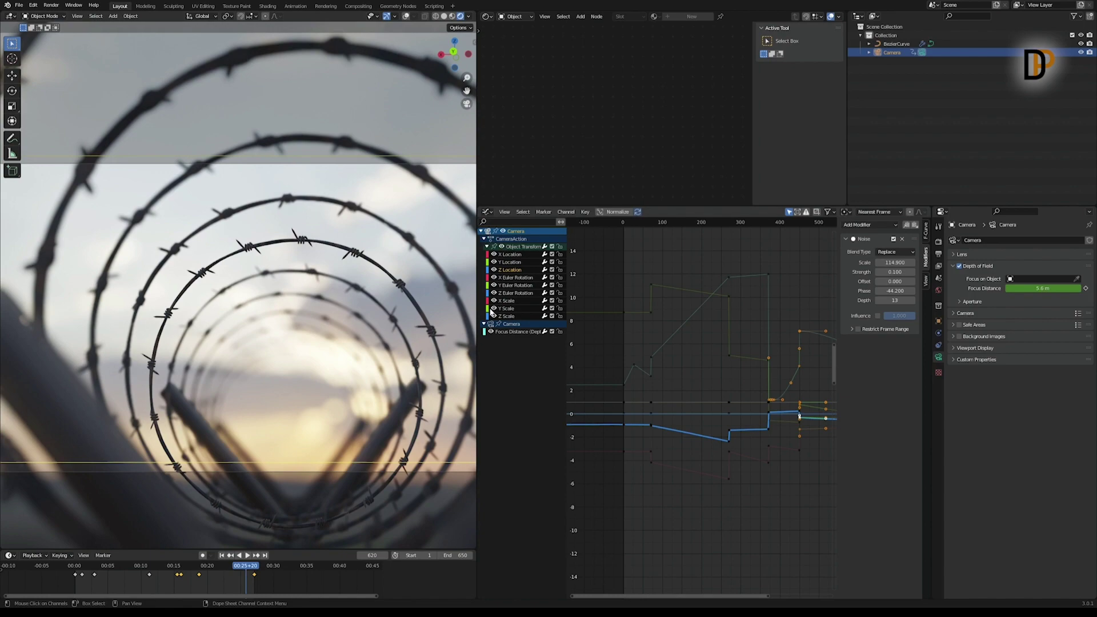